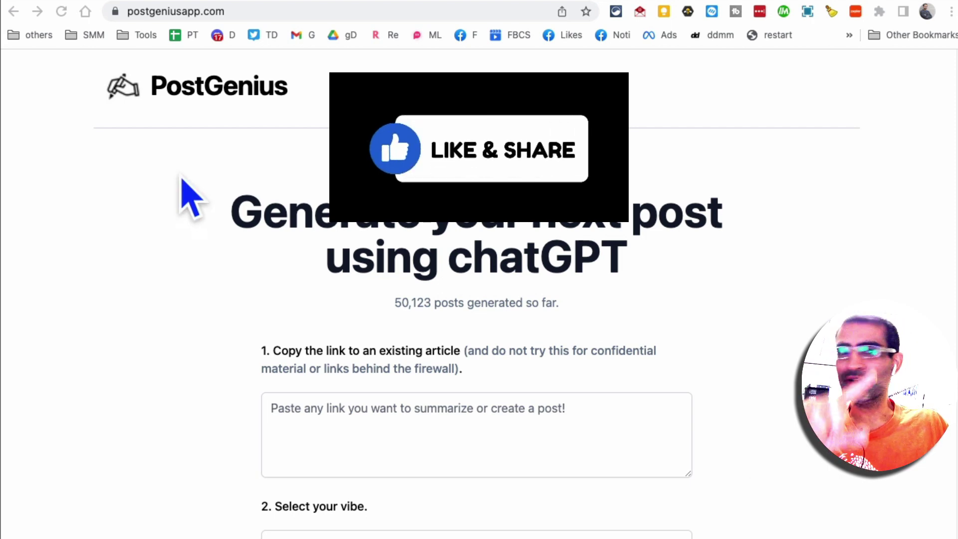
Step: Enter 'post about the benefits of taking naps' in PostGenius's article link box
left_click(250, 11)
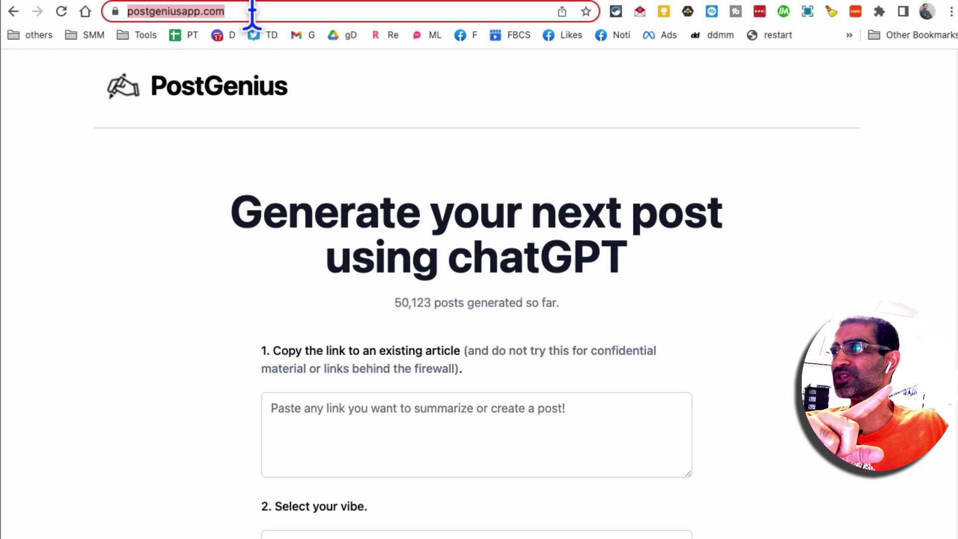
left_click(238, 12)
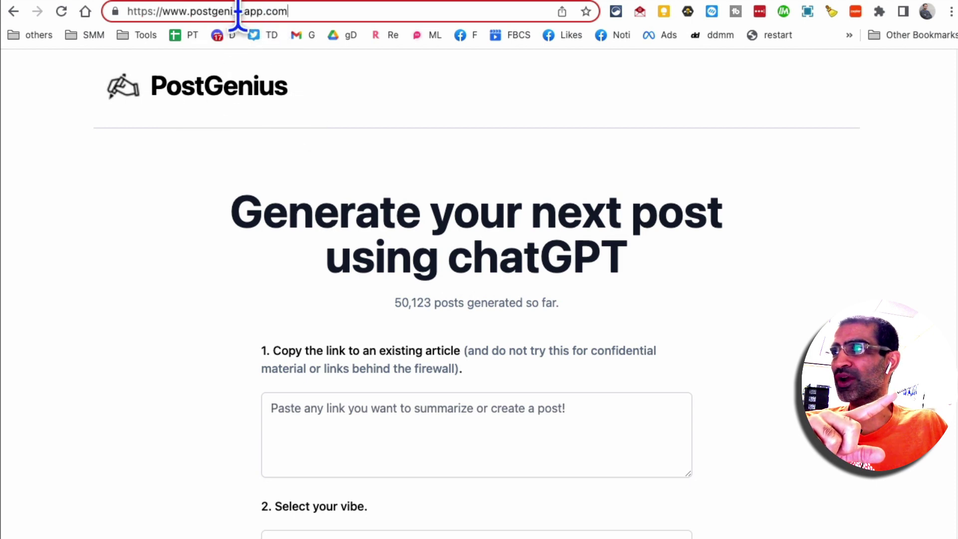
scroll(459, 189, "down", 2)
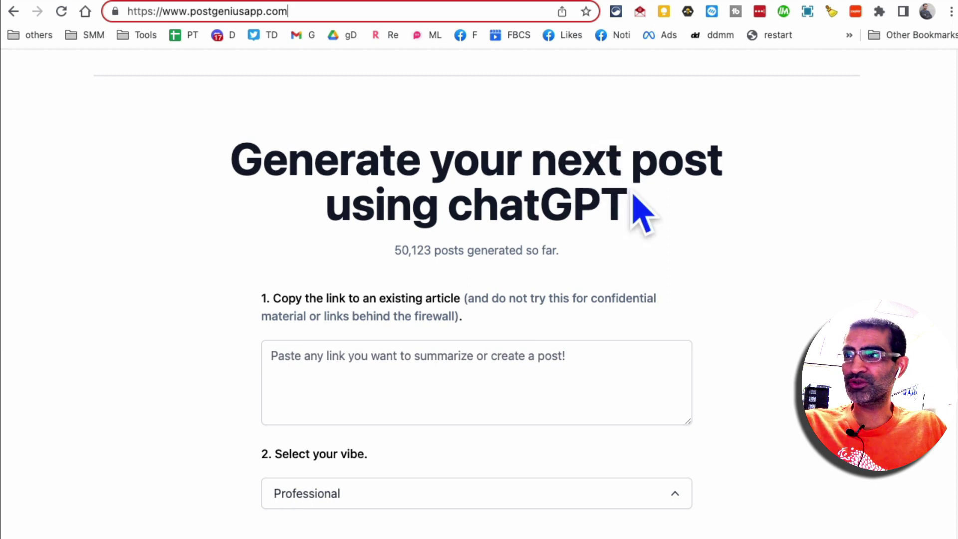
scroll(603, 261, "down", 2)
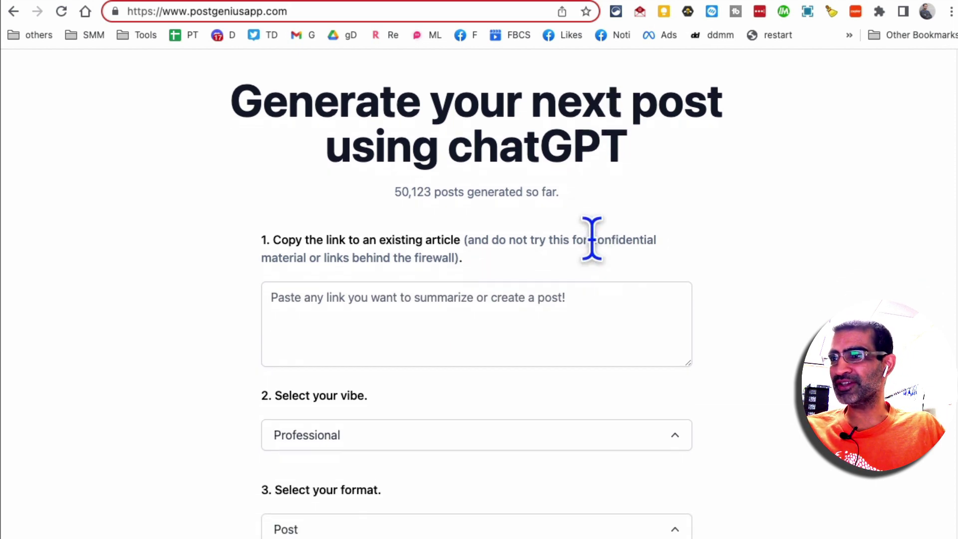
left_click(470, 307)
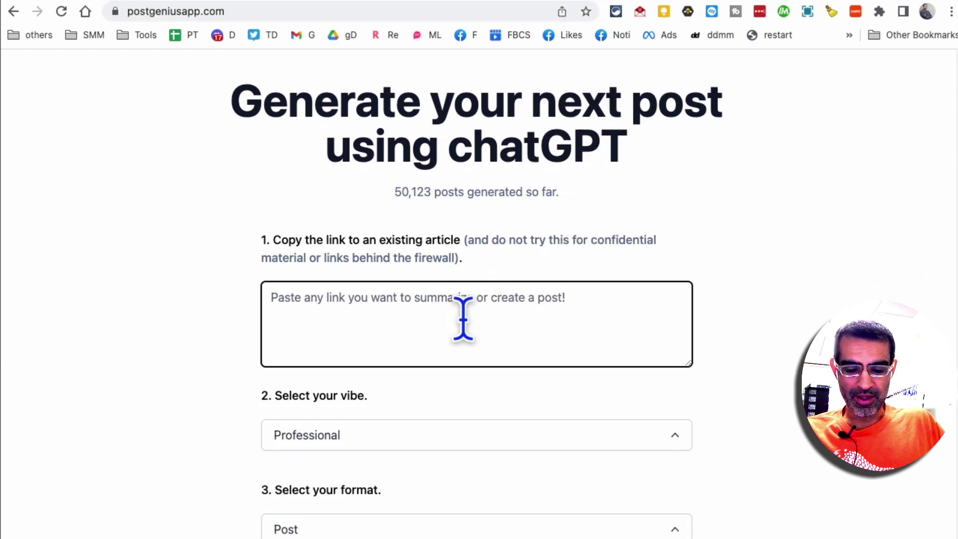
type("pos")
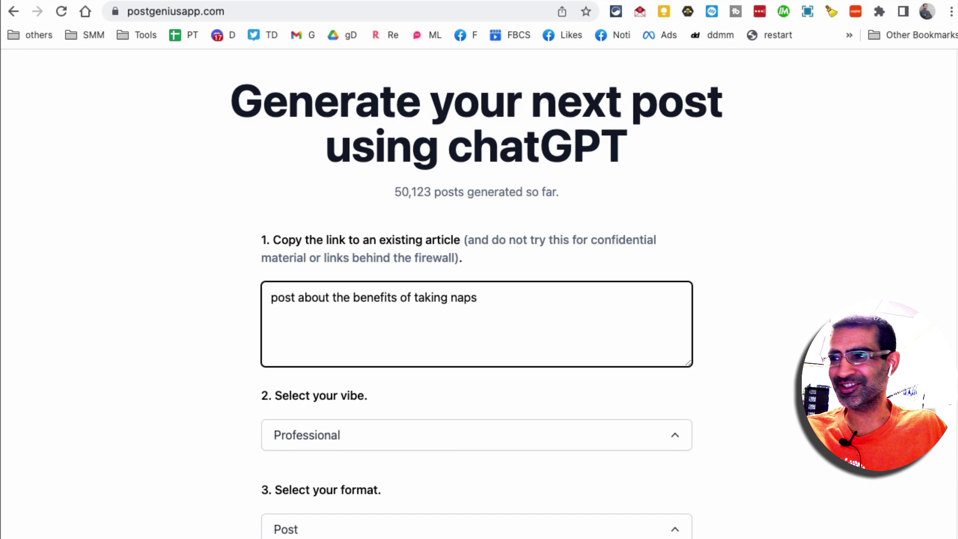
scroll(499, 323, "down", 2)
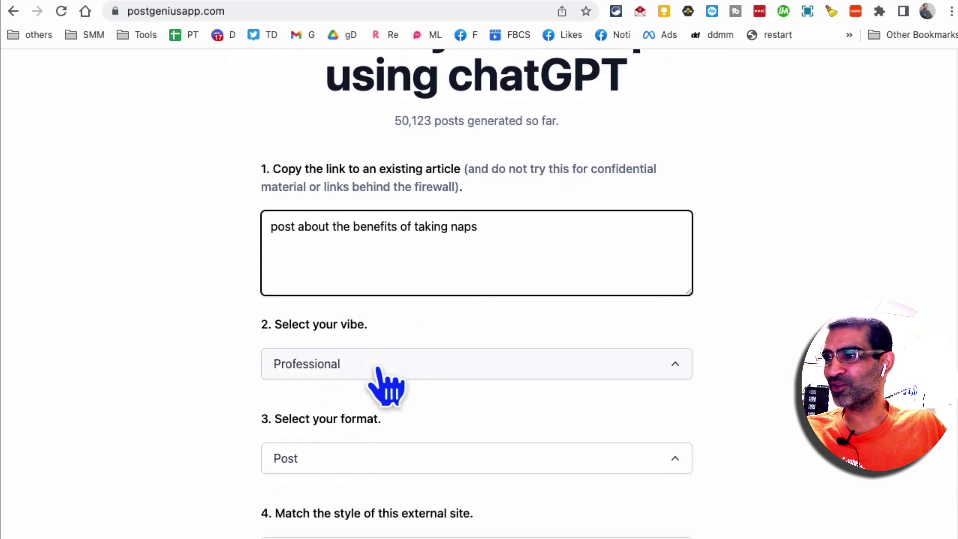
Step: Set the post vibe to Informative and keep Post as the format
left_click(377, 368)
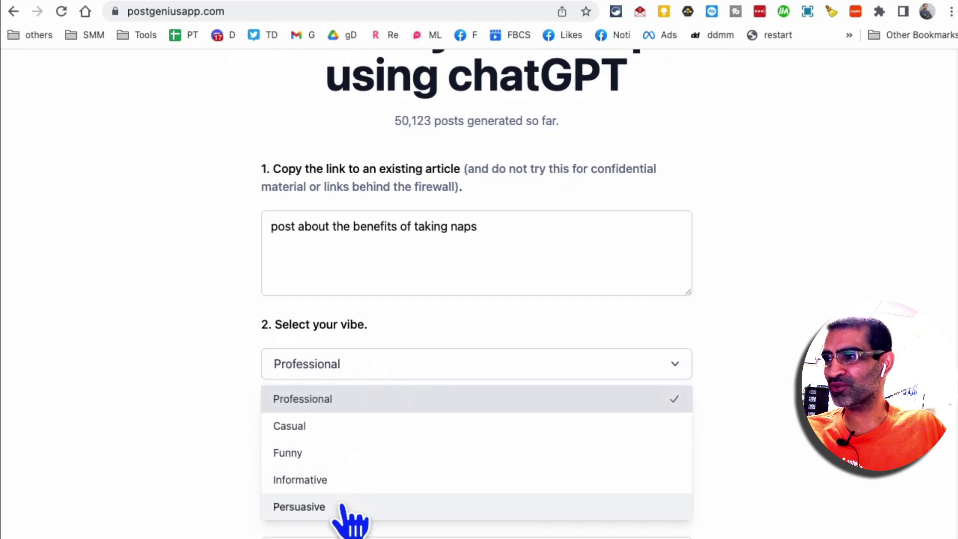
left_click(333, 480)
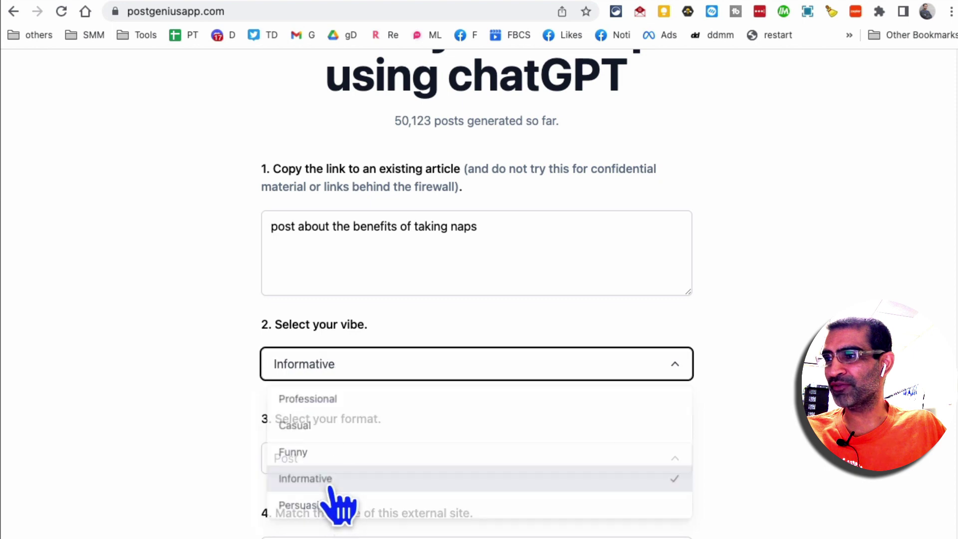
scroll(160, 406, "down", 3)
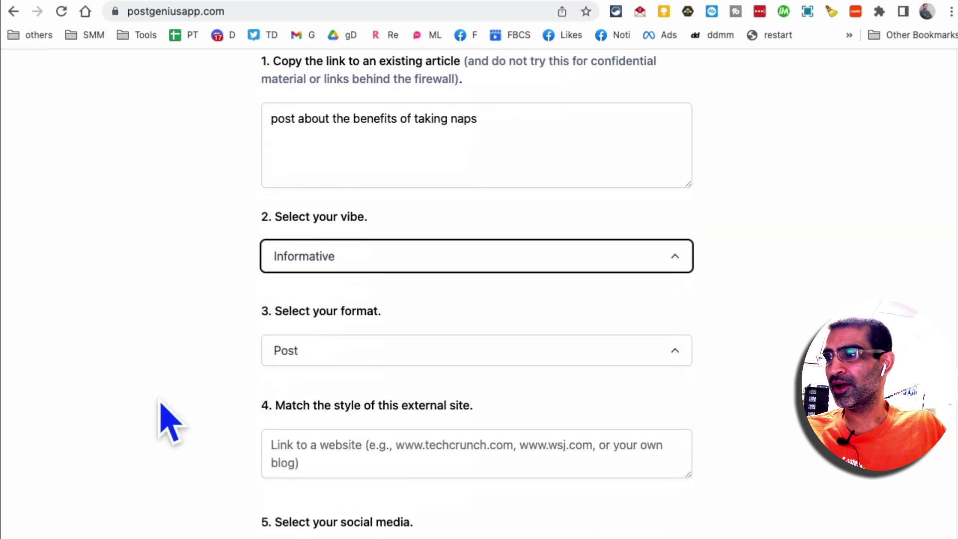
left_click(353, 360)
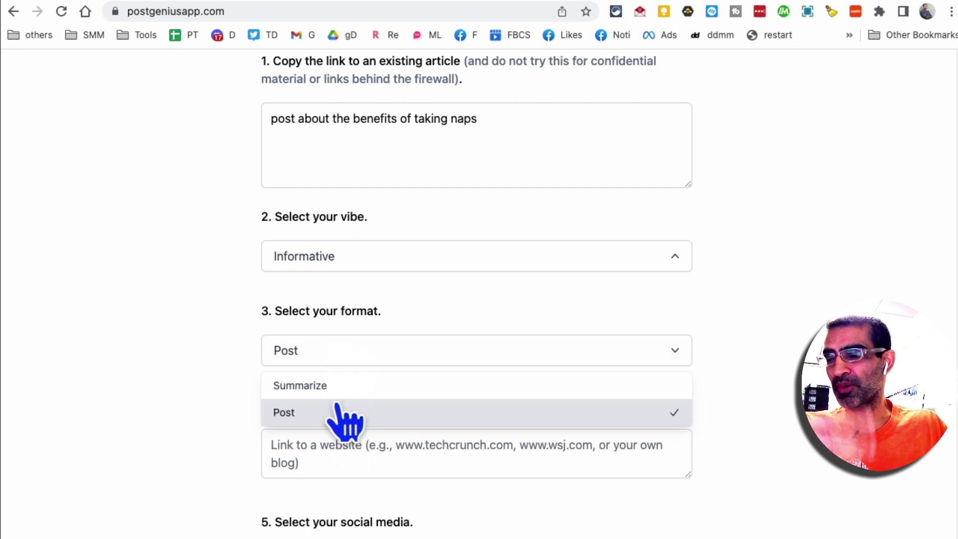
left_click(297, 412)
Step: Choose Facebook as the target social network for the nap post
scroll(330, 345, "down", 3)
left_click_drag(306, 293, 443, 299)
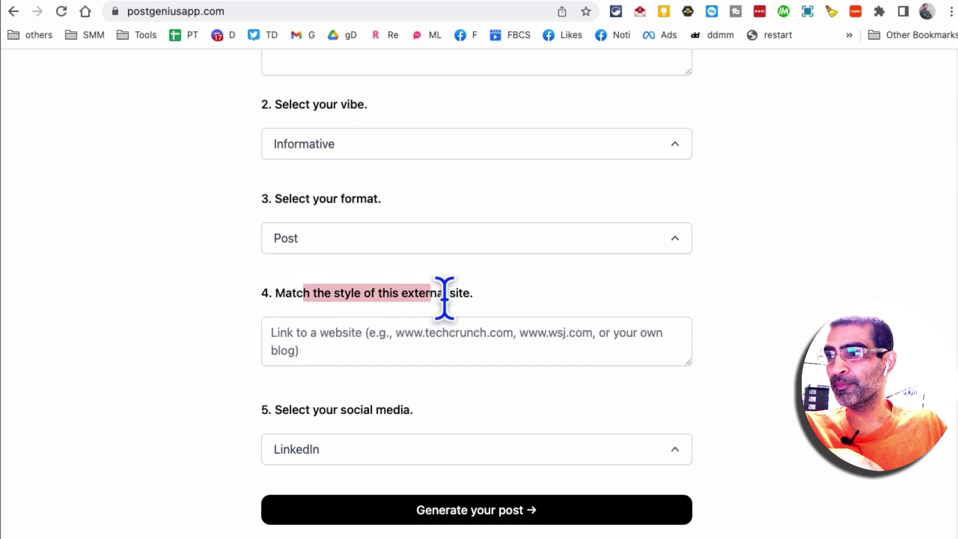
left_click(476, 314)
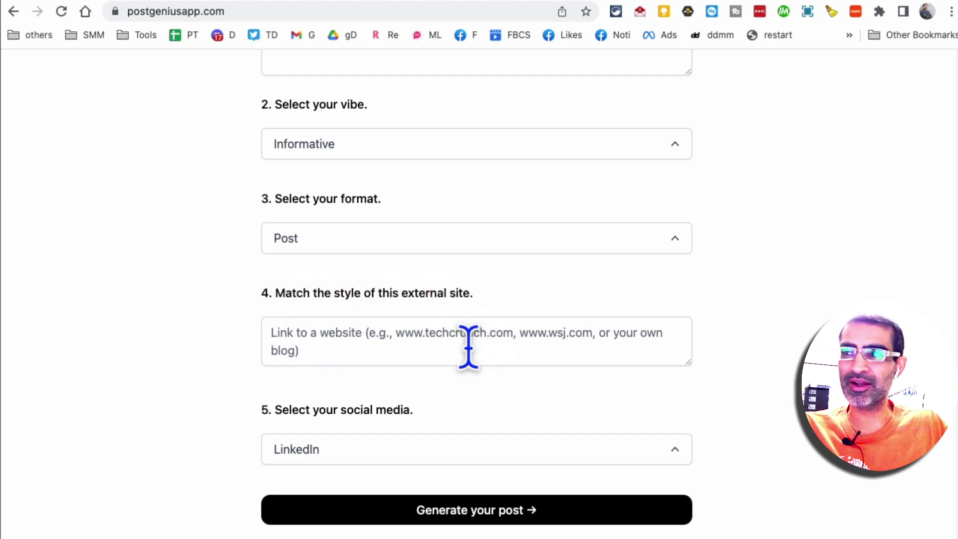
left_click(513, 343)
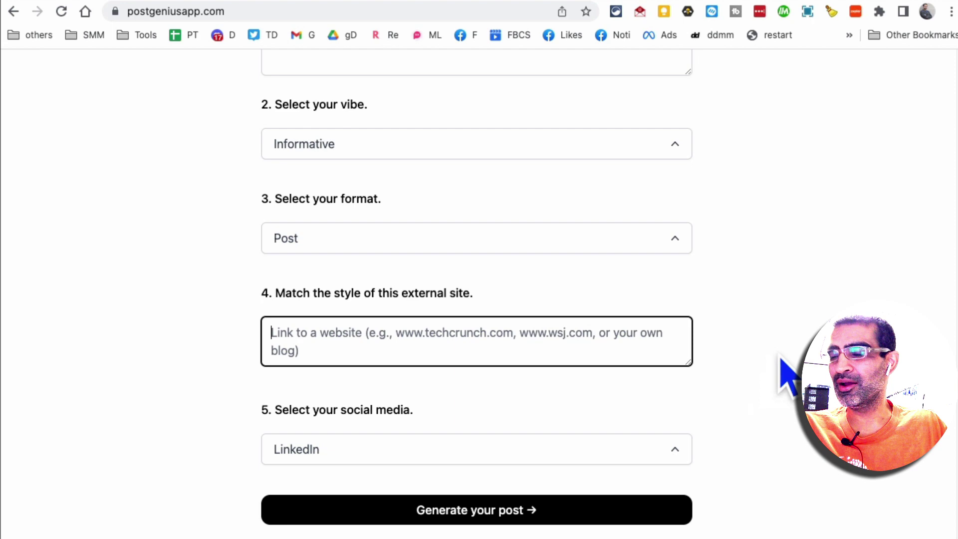
scroll(788, 374, "down", 1)
left_click(498, 435)
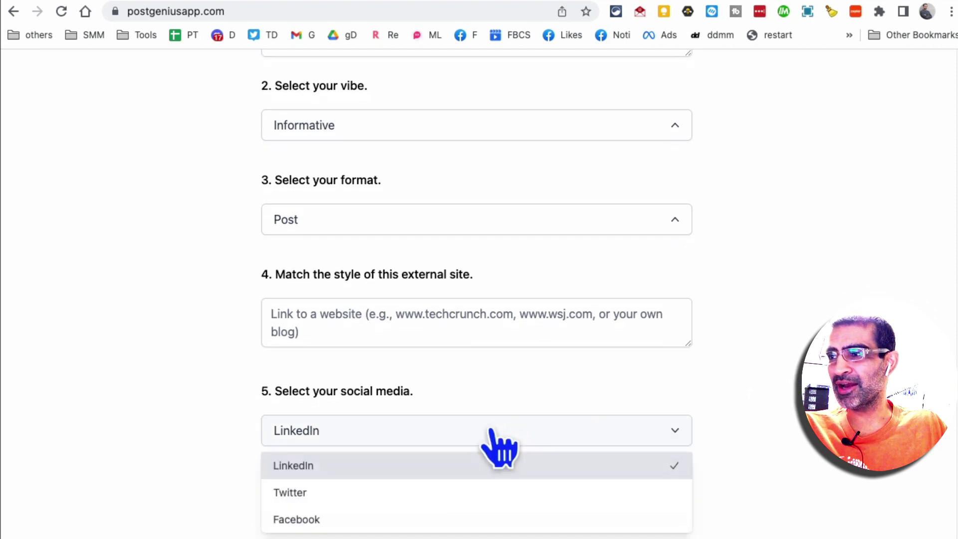
left_click(428, 518)
scroll(766, 385, "down", 1)
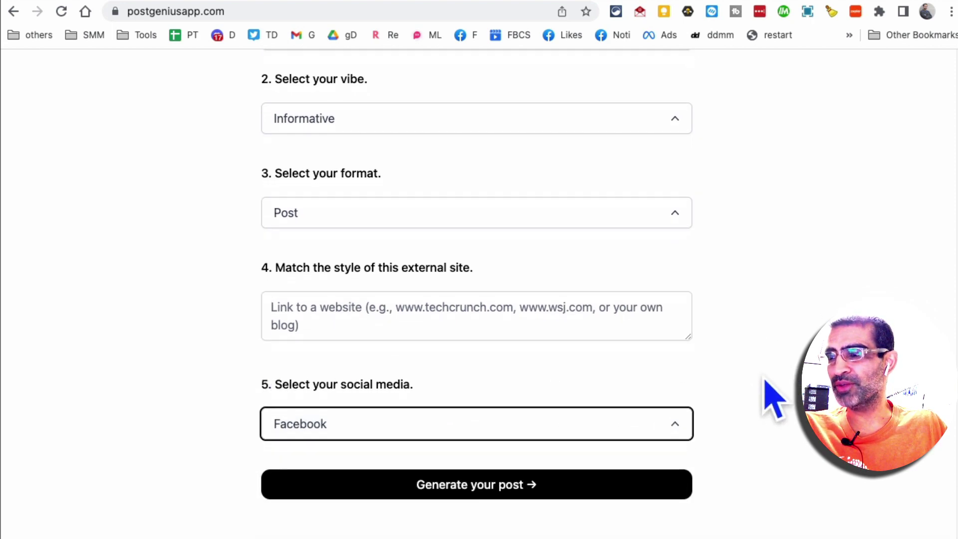
Step: Generate the nap-benefits Facebook posts, read through them, then switch to the Anyword tab
left_click(496, 476)
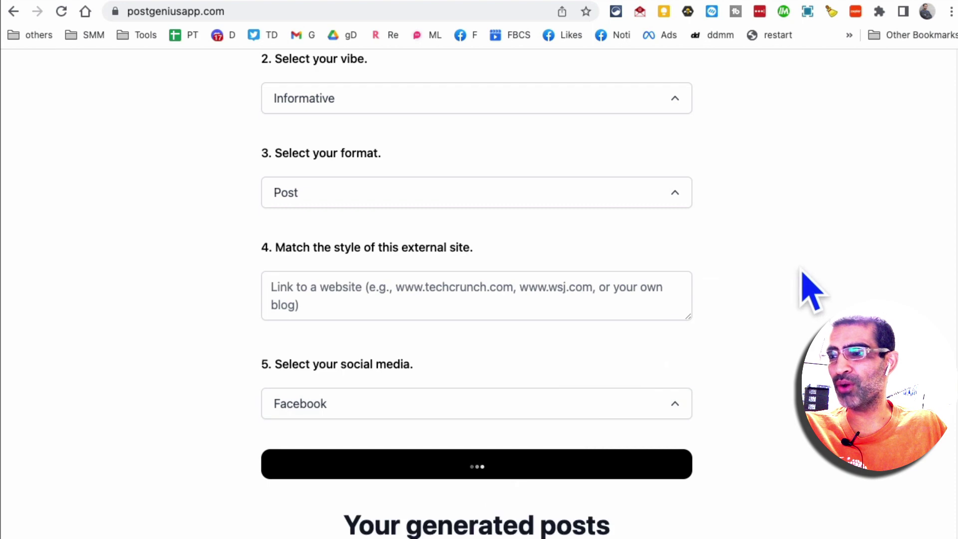
scroll(801, 273, "down", 5)
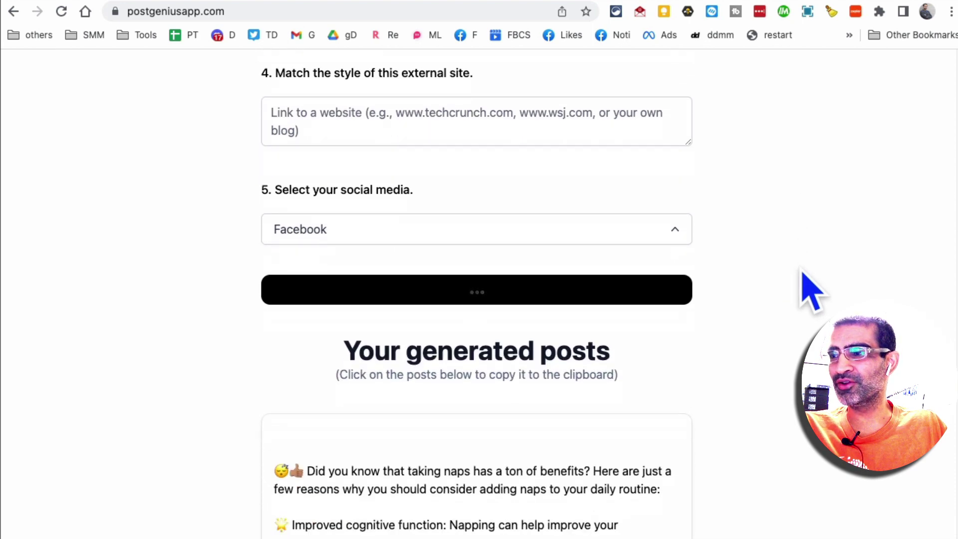
scroll(811, 289, "down", 5)
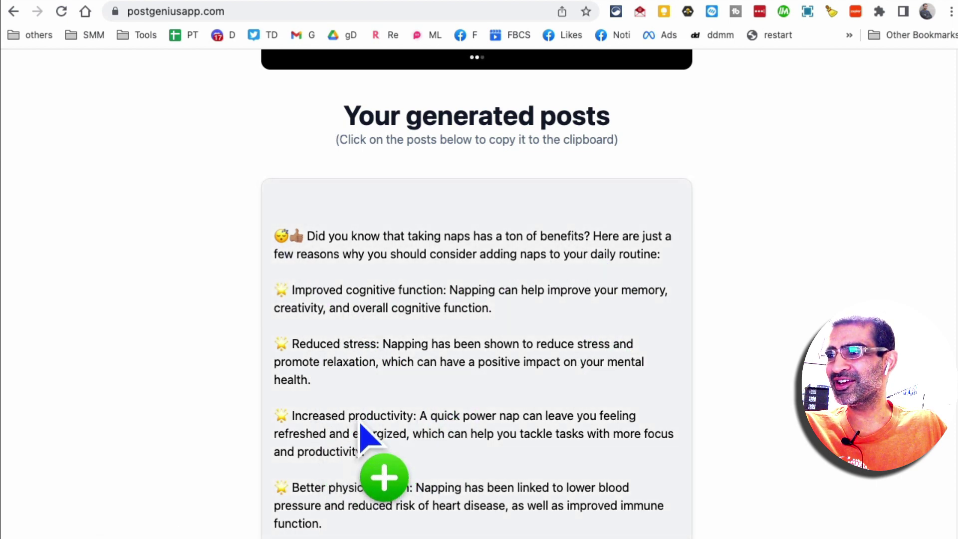
scroll(609, 320, "down", 5)
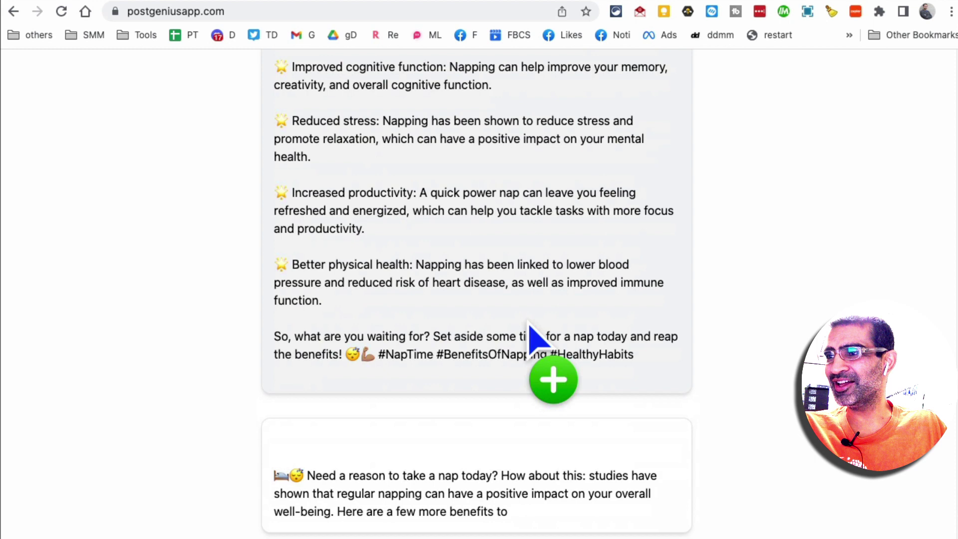
scroll(528, 330, "down", 3)
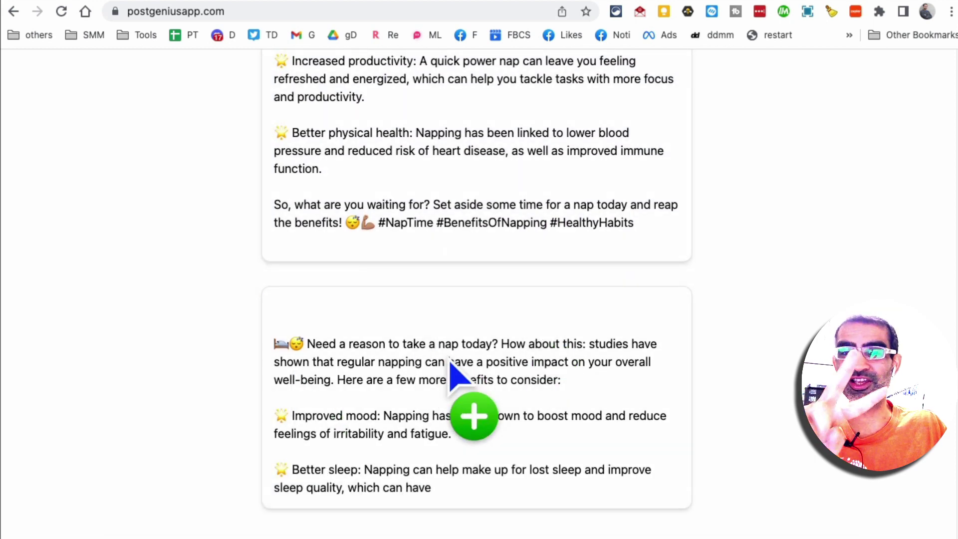
scroll(624, 369, "down", 1)
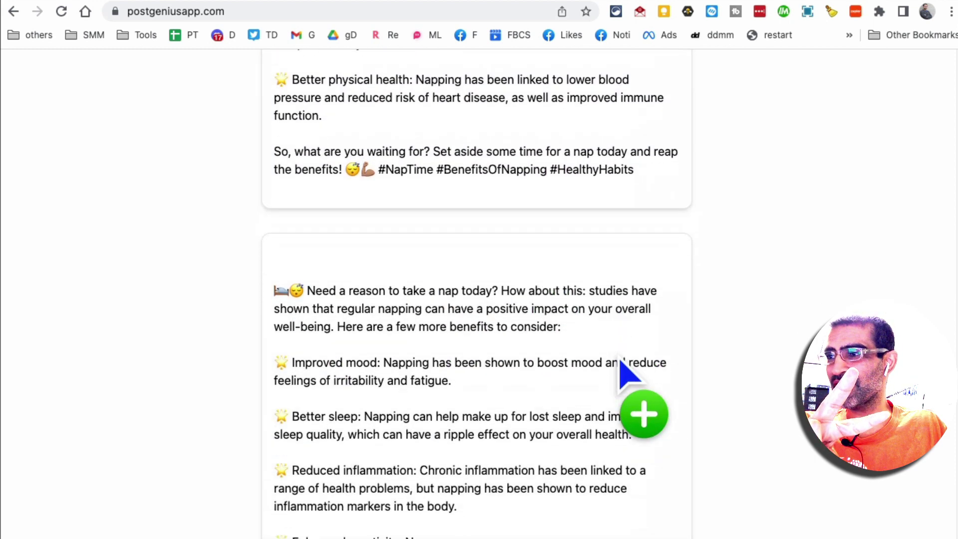
scroll(624, 373, "down", 1)
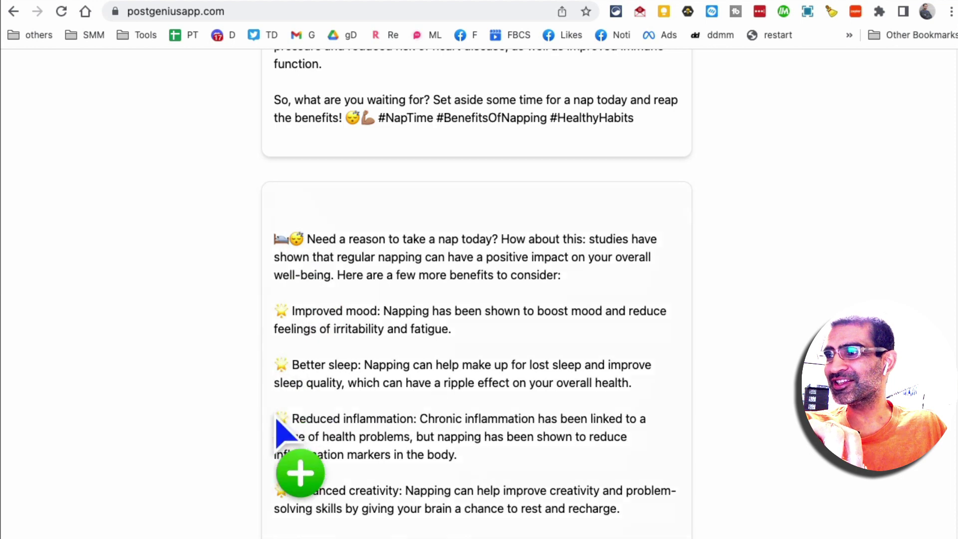
scroll(464, 433, "down", 3)
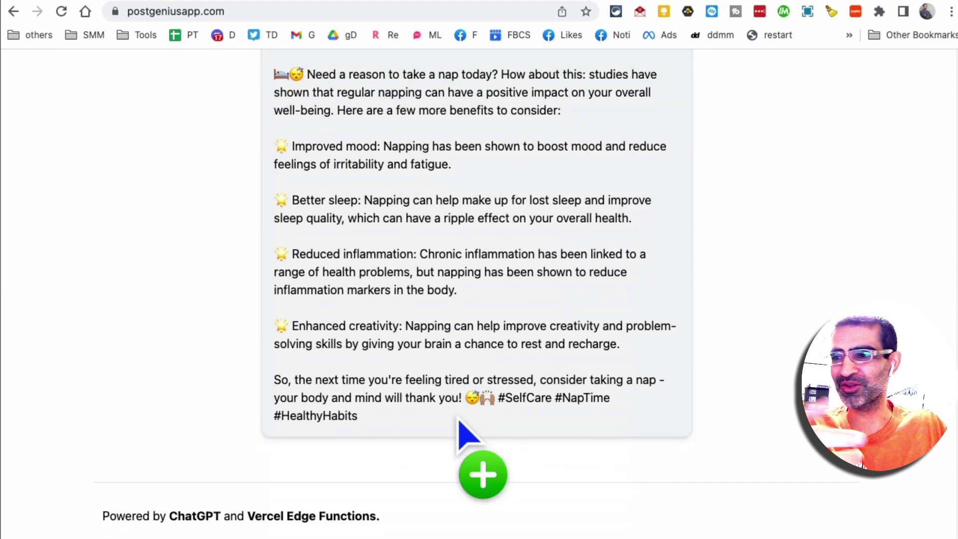
left_click(398, 3)
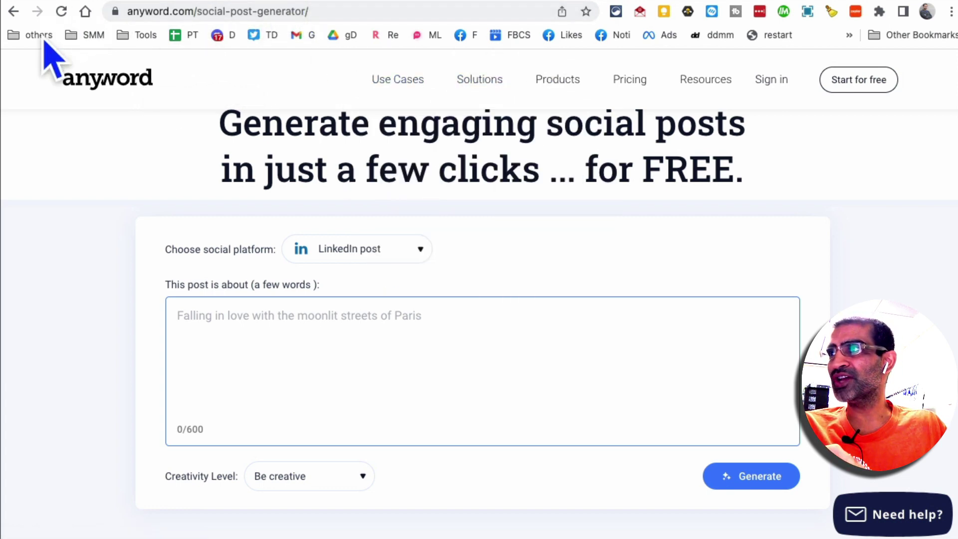
Step: Set up the topic 'tips to focus more during work?' as a Facebook post with Be creative
left_click(342, 12)
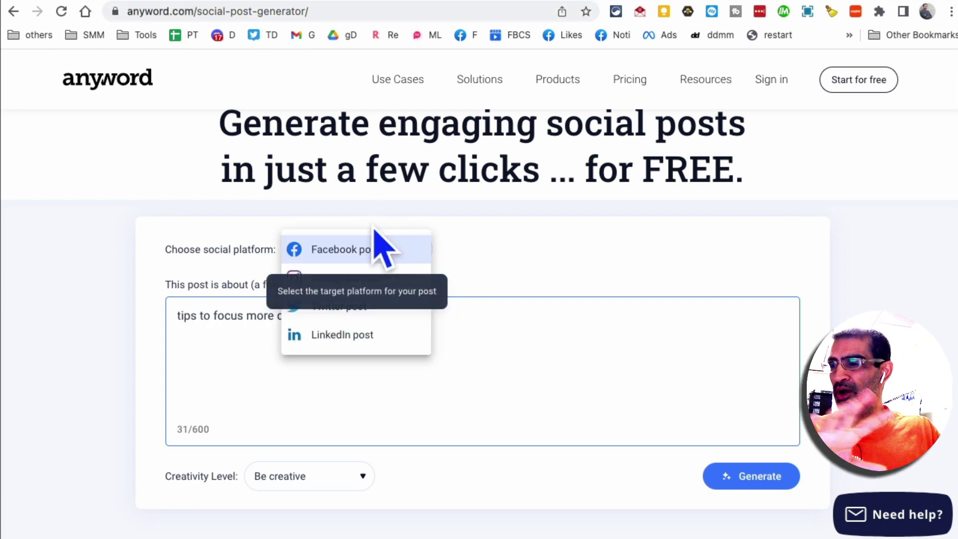
left_click(423, 254)
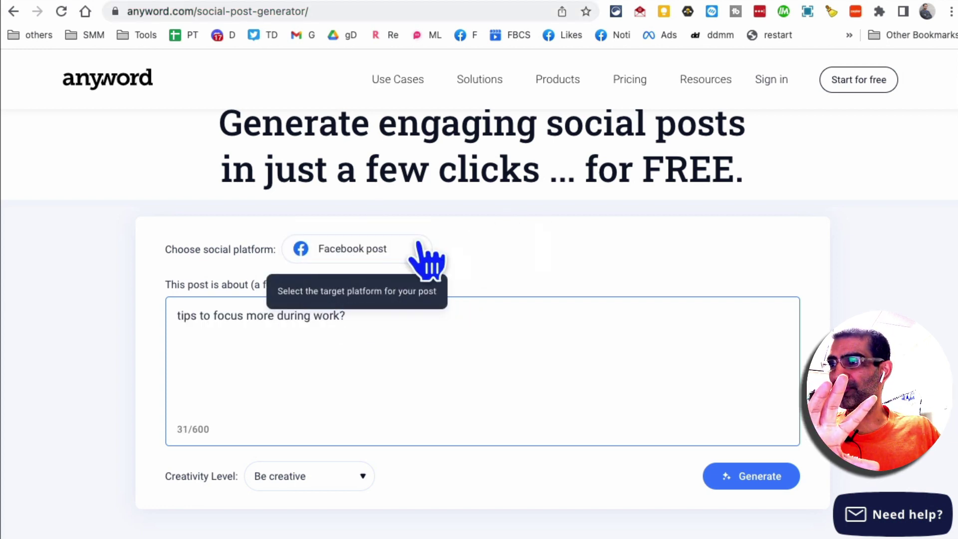
left_click(402, 253)
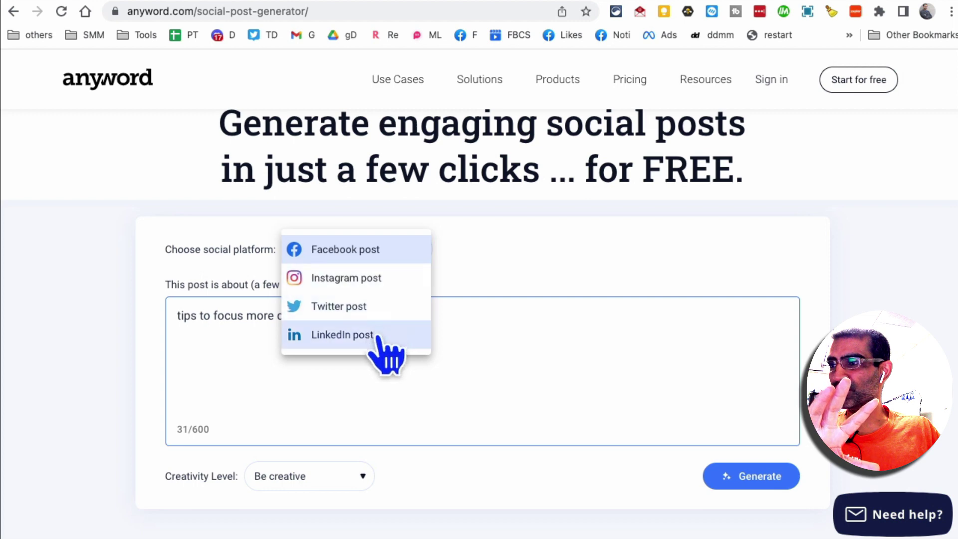
left_click(552, 254)
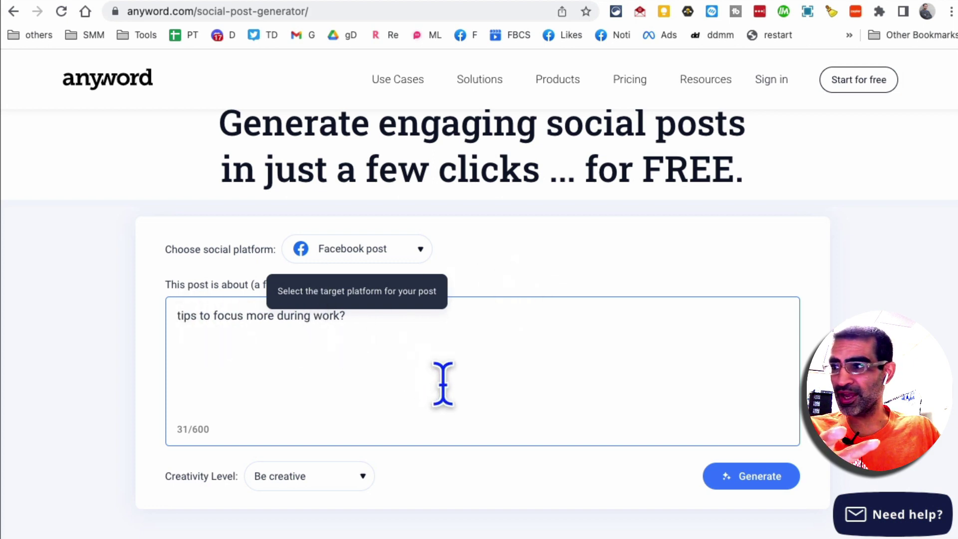
left_click(326, 480)
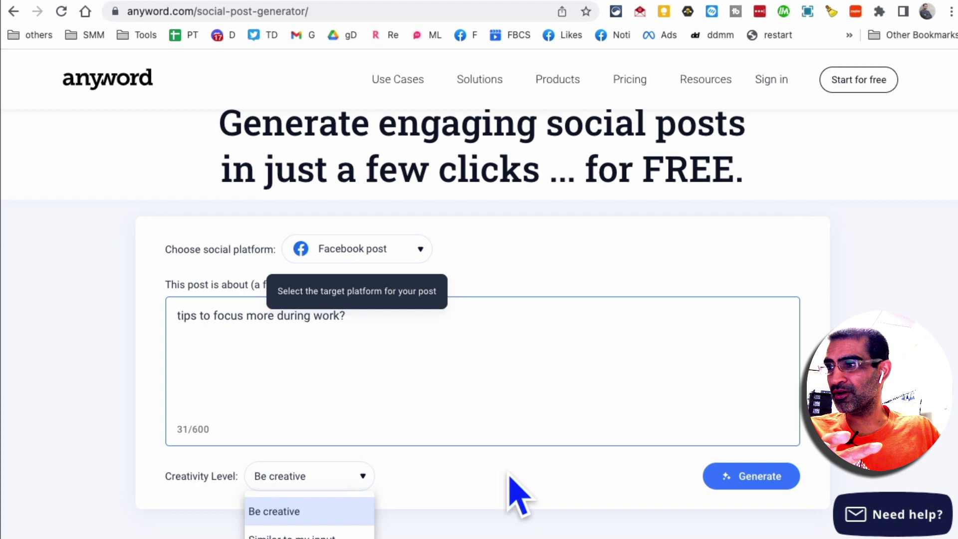
scroll(513, 494, "down", 3)
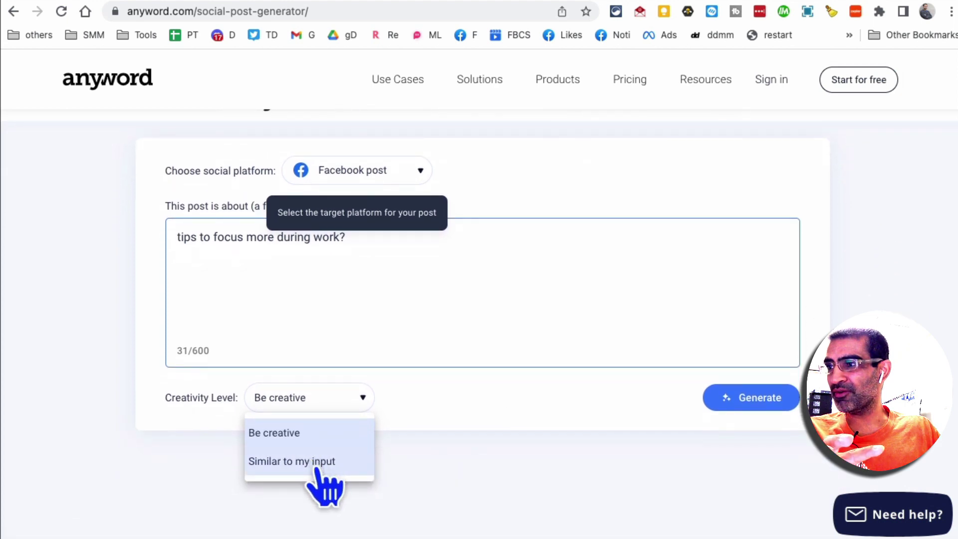
left_click(277, 434)
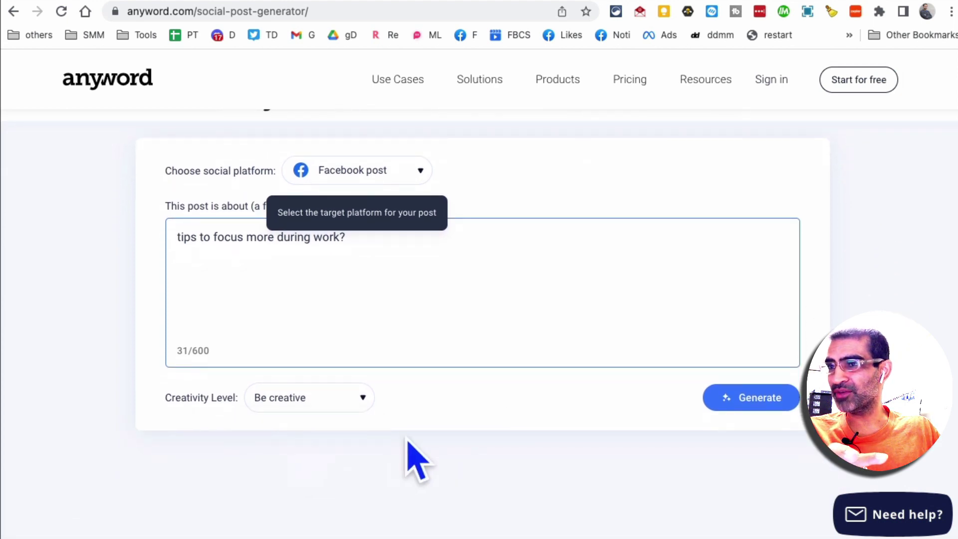
Step: Generate the focus-tips Facebook post and review its predicted engagement score of 57
left_click(738, 399)
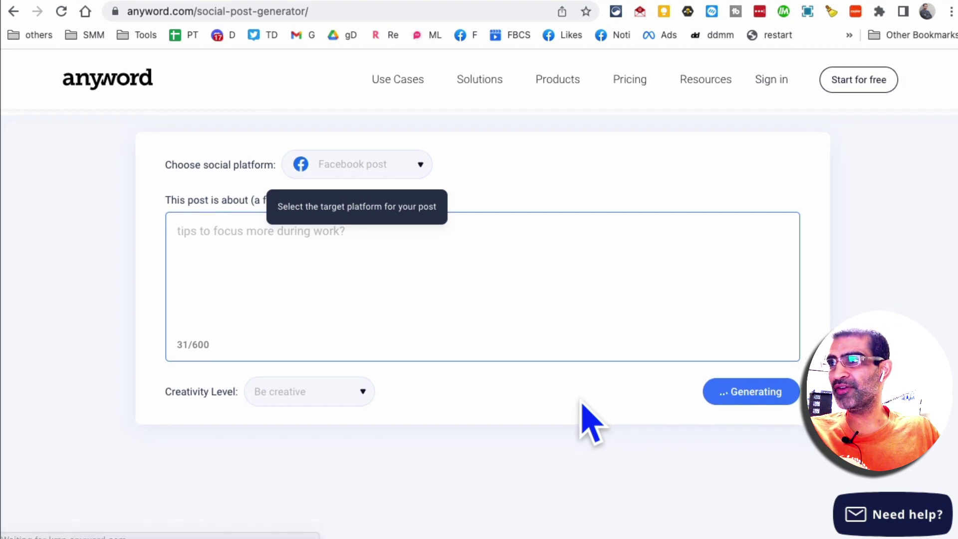
scroll(591, 422, "up", 5)
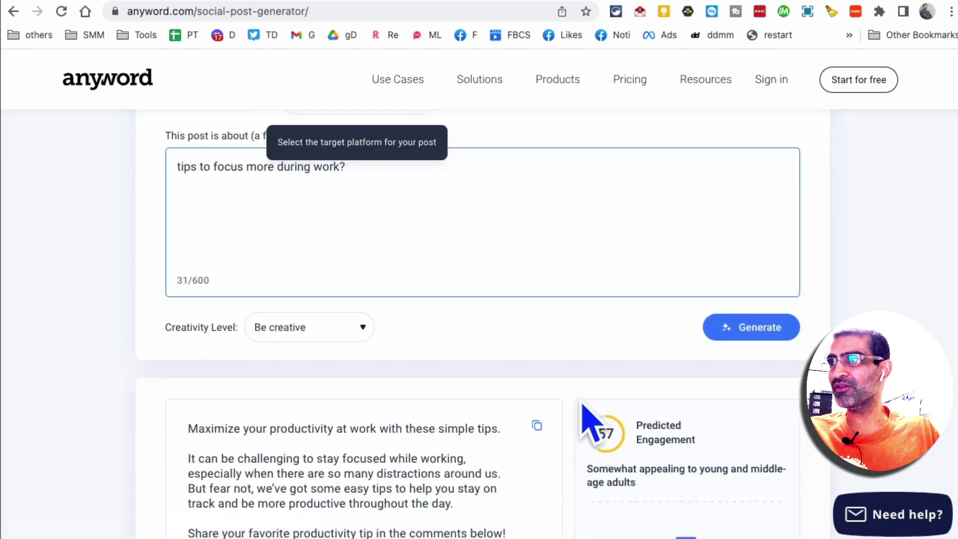
scroll(591, 422, "down", 2)
scroll(591, 421, "down", 5)
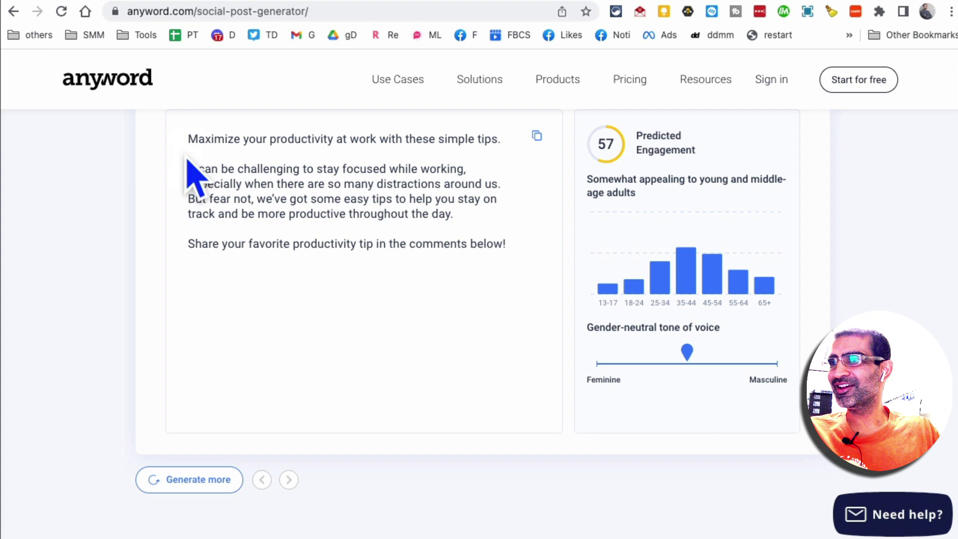
mouse_move(636, 154)
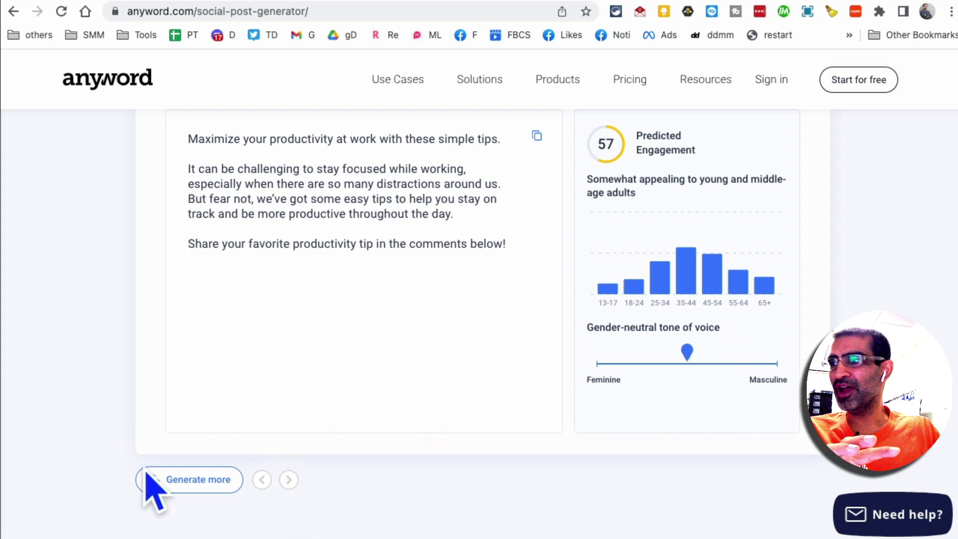
scroll(465, 385, "up", 1)
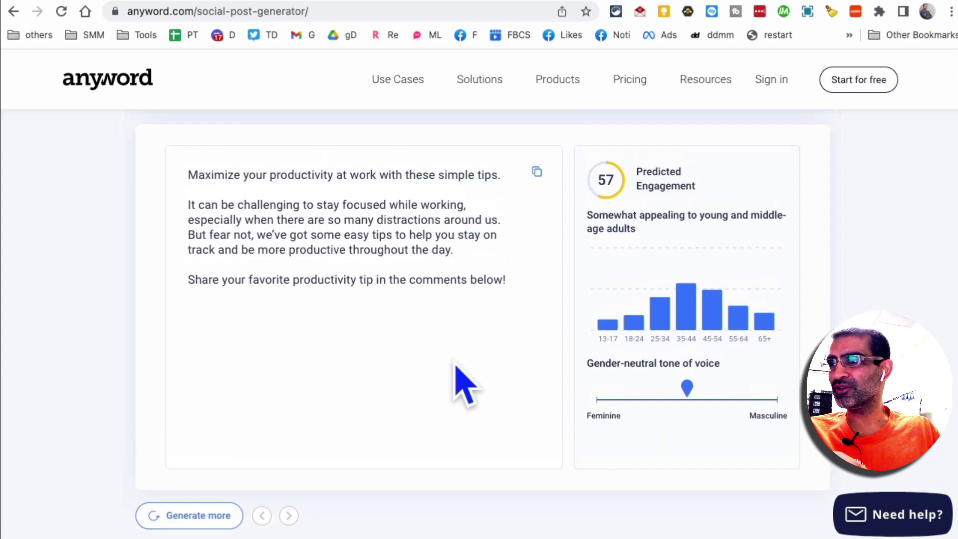
scroll(464, 402, "up", 2)
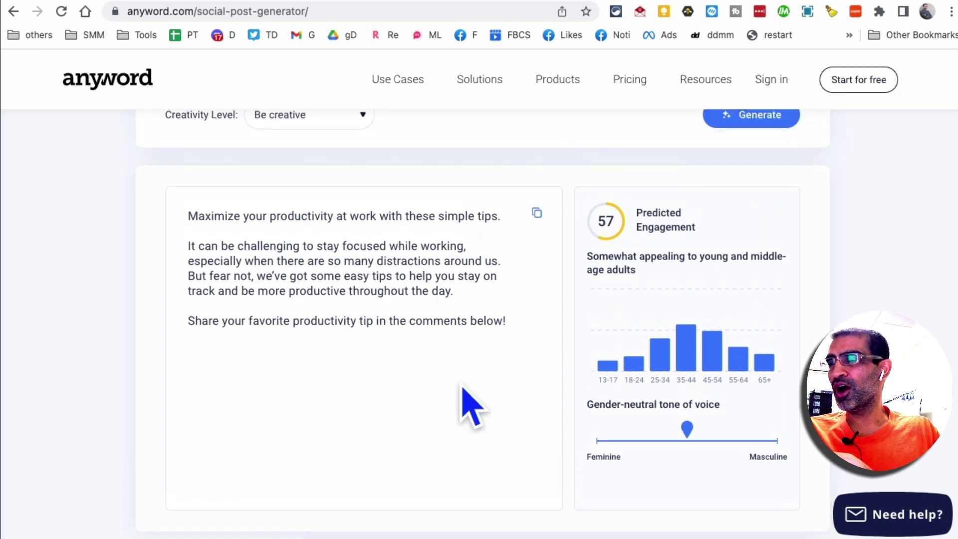
scroll(471, 407, "up", 1)
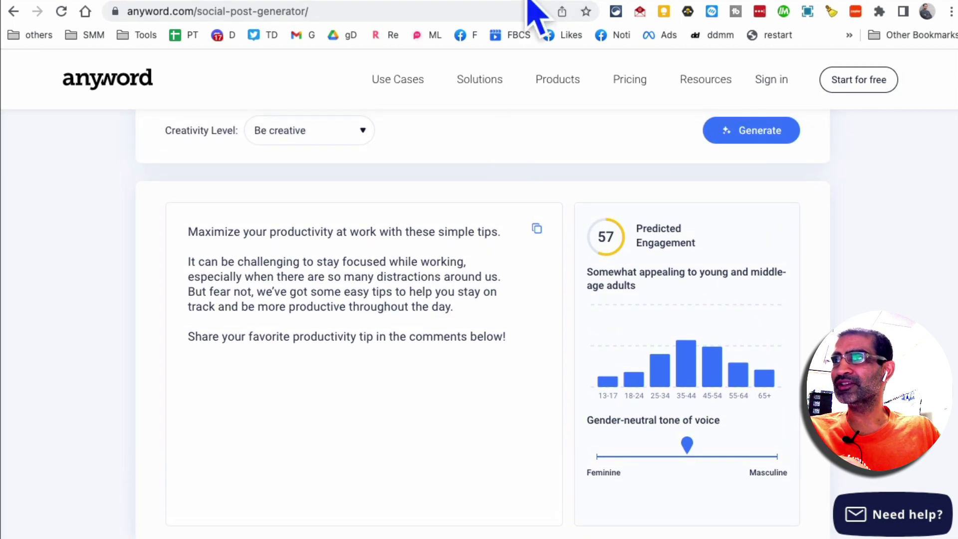
Step: In SocialBu, open the Free Tools > Generate Posts with AI page
key("ctrl+Tab")
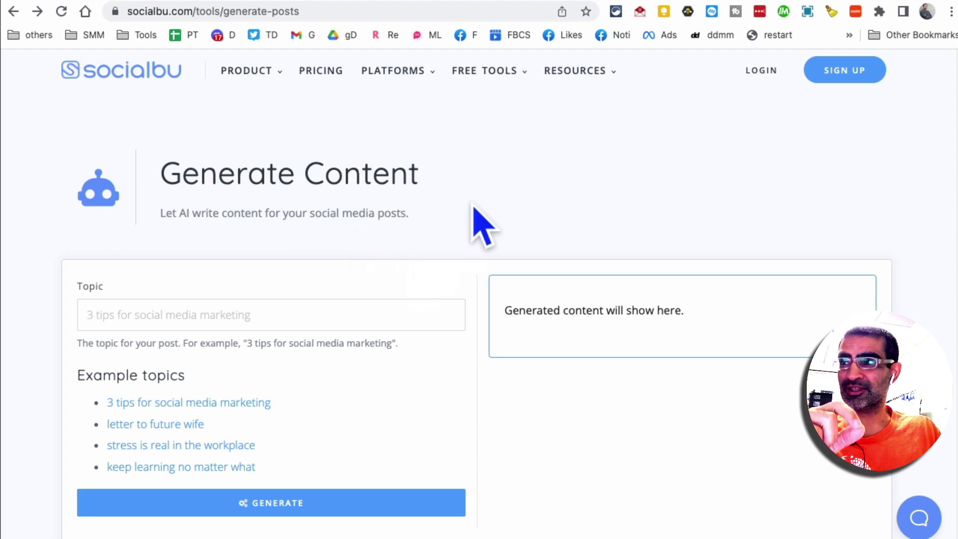
left_click(511, 71)
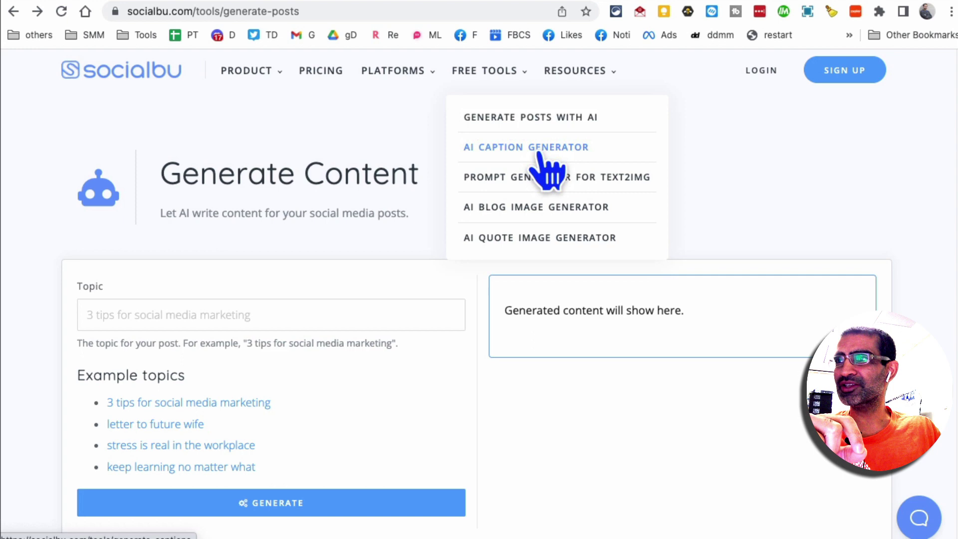
left_click(548, 120)
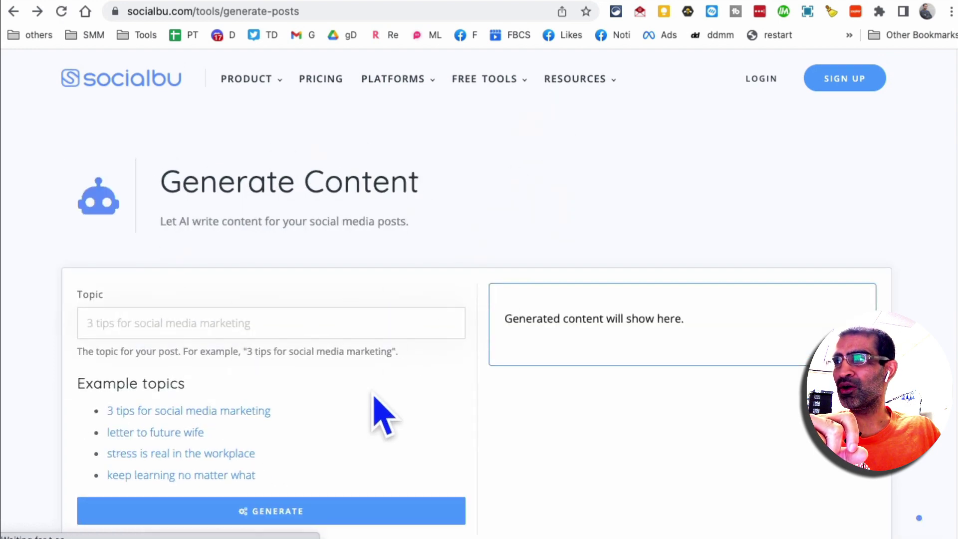
scroll(376, 379, "down", 1)
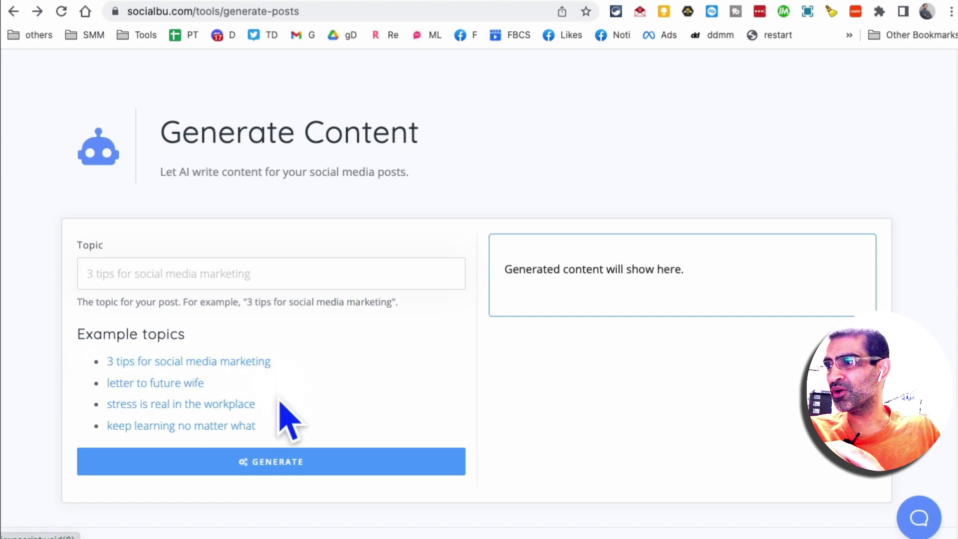
Step: Generate a post for the example topic 'keep learning no matter what' and select it
left_click(215, 407)
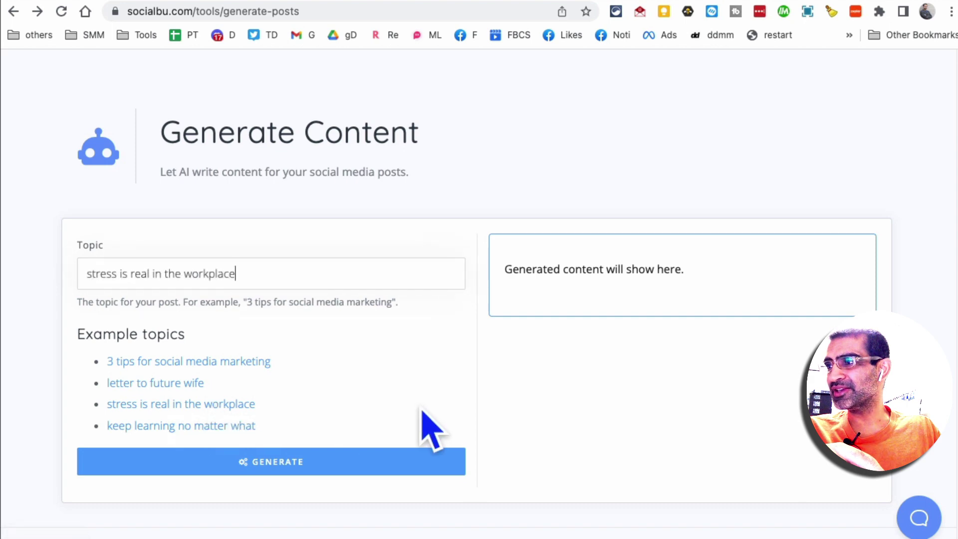
left_click(168, 428)
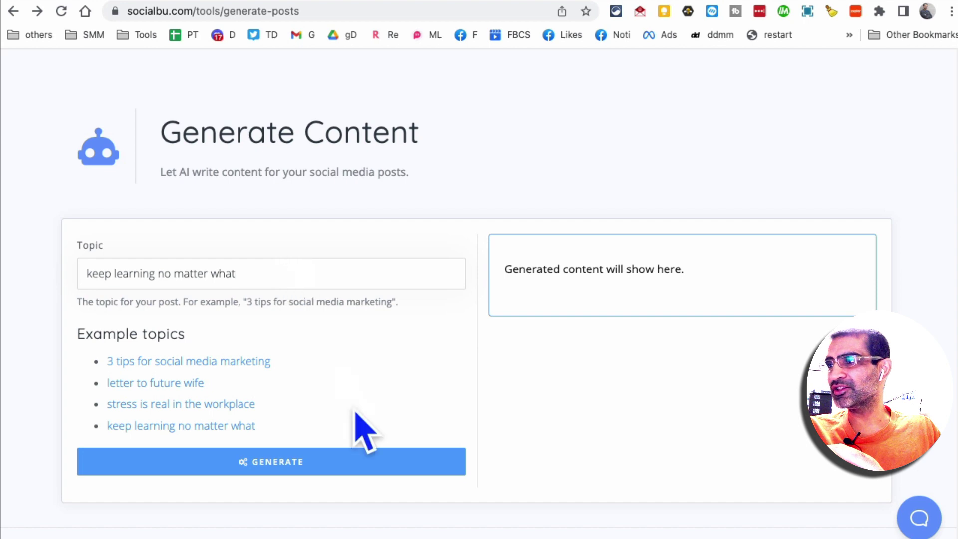
left_click(294, 467)
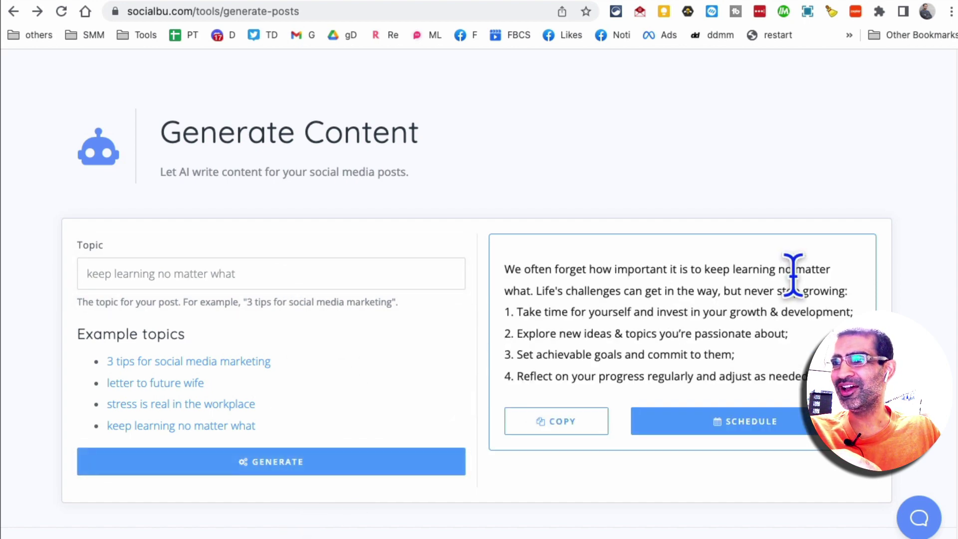
left_click_drag(809, 376, 487, 282)
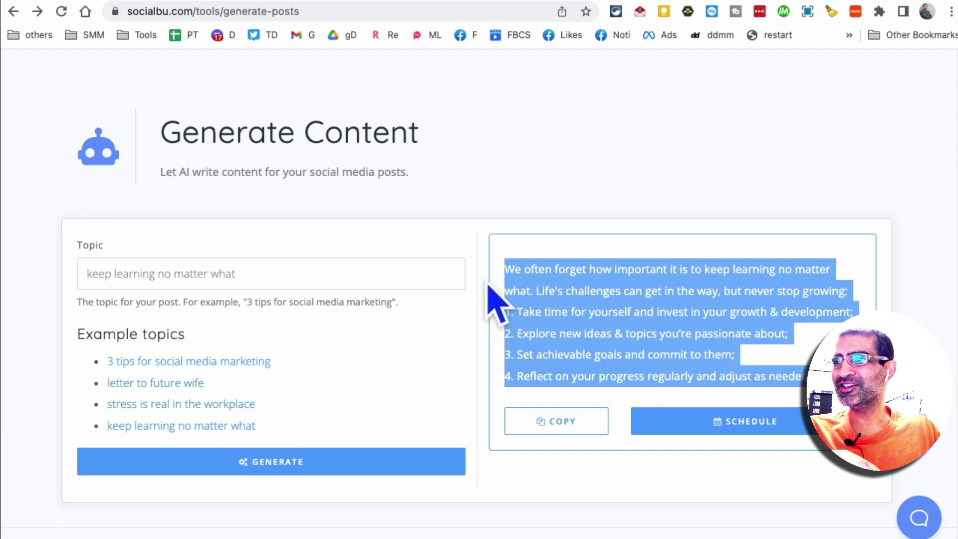
Step: Replace the topic with 'senior care tips', generate the post, and select its text
left_click(206, 273)
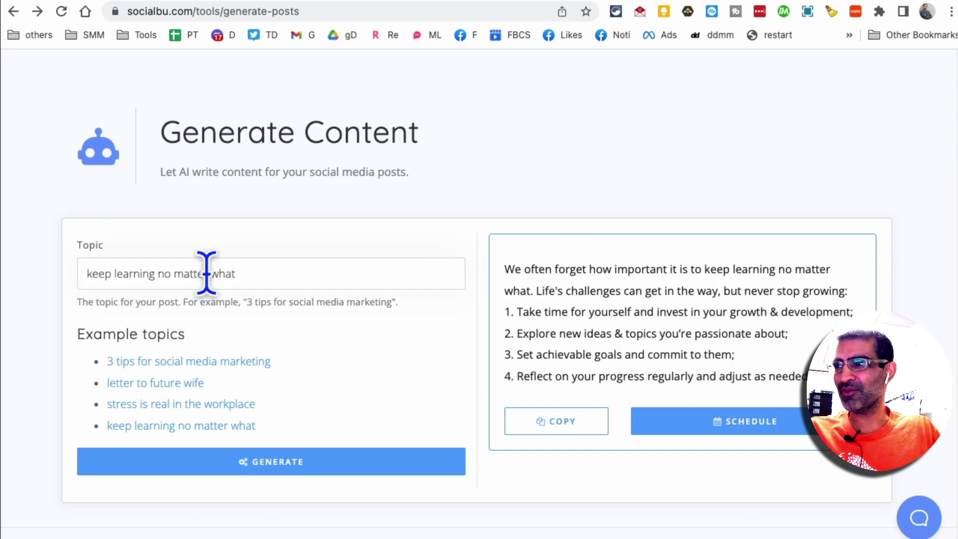
triple_click(206, 274)
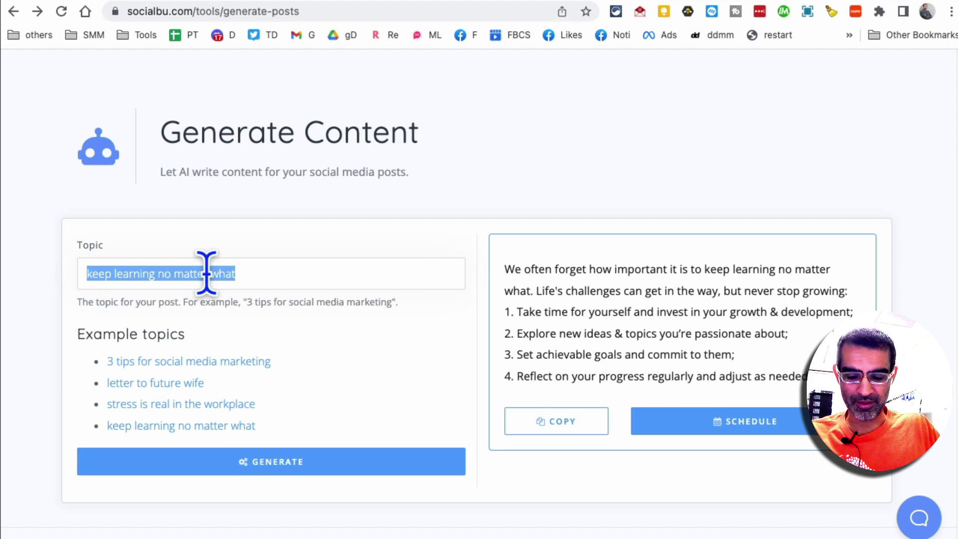
type("eni")
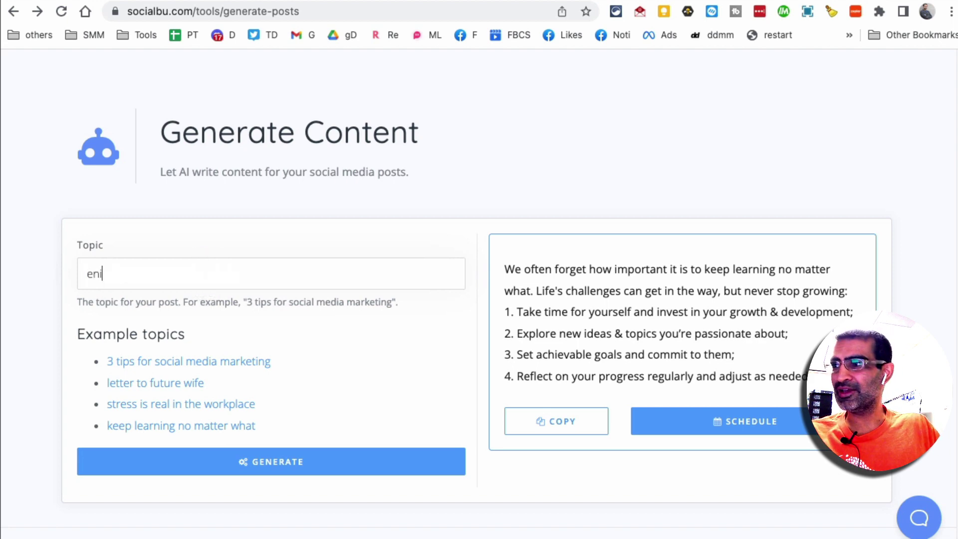
type("n")
key("BackSpace")
key("BackSpace")
type("se")
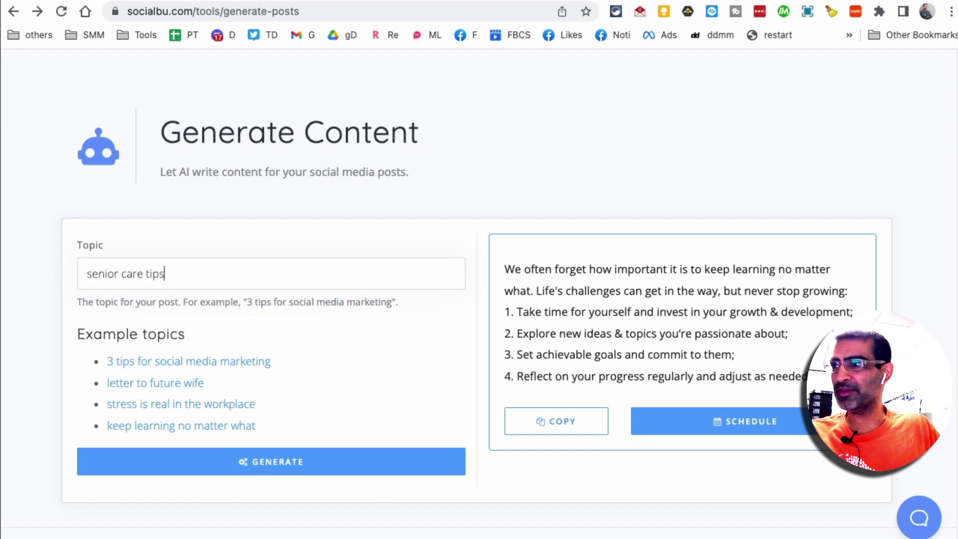
left_click(292, 462)
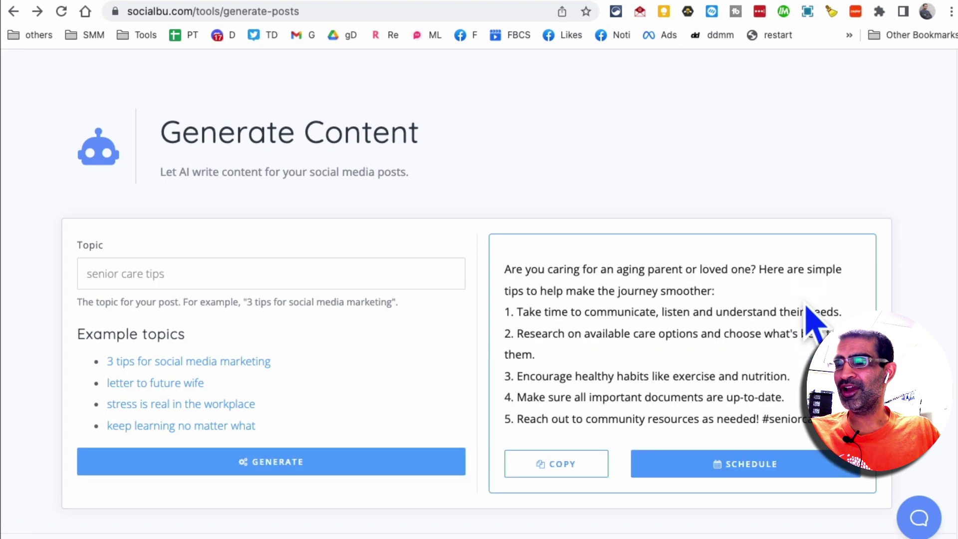
left_click_drag(534, 312, 646, 312)
left_click_drag(823, 420, 493, 288)
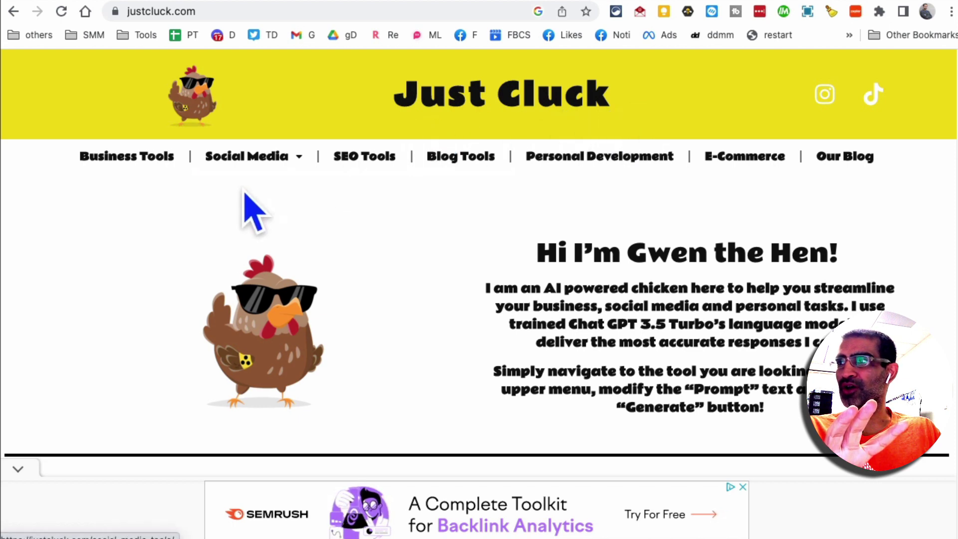
Step: Open Just Cluck's Facebook Tools page under Social Media
mouse_move(266, 161)
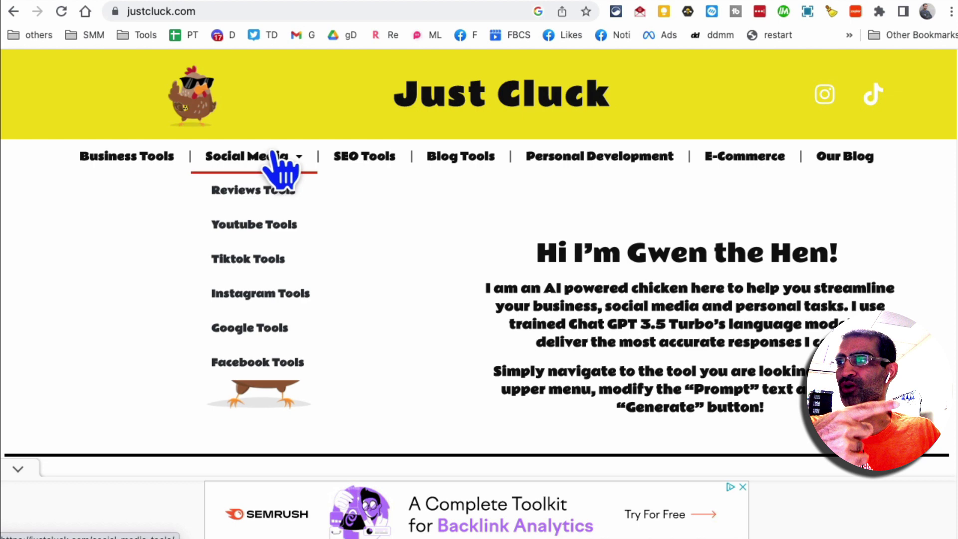
left_click(273, 361)
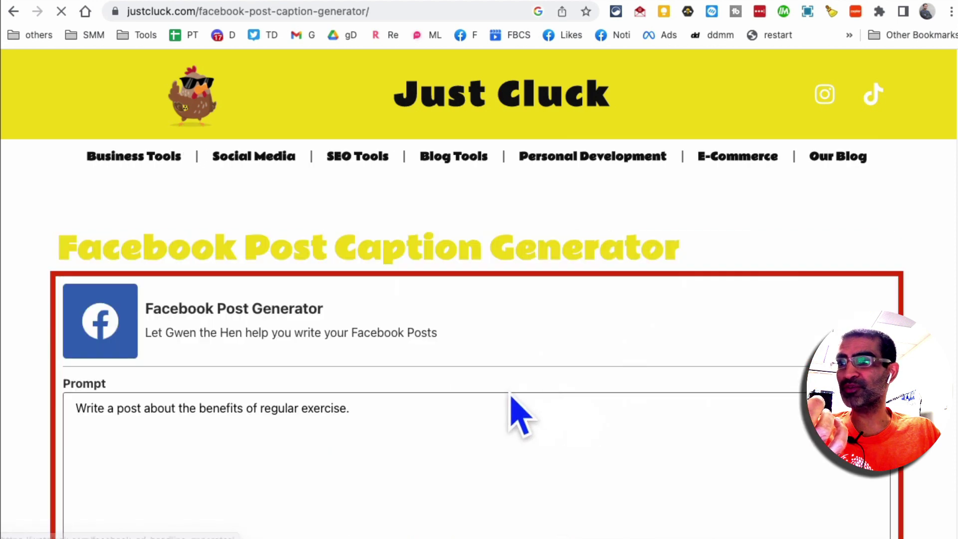
Step: Generate a Facebook post from the sample regular-exercise prompt and dismiss the ad banner
scroll(427, 385, "down", 3)
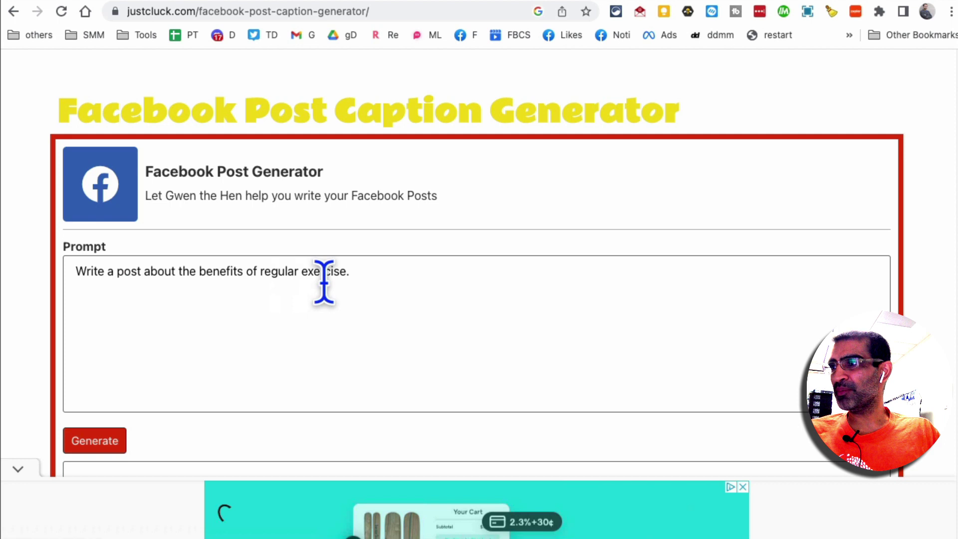
scroll(378, 282, "down", 3)
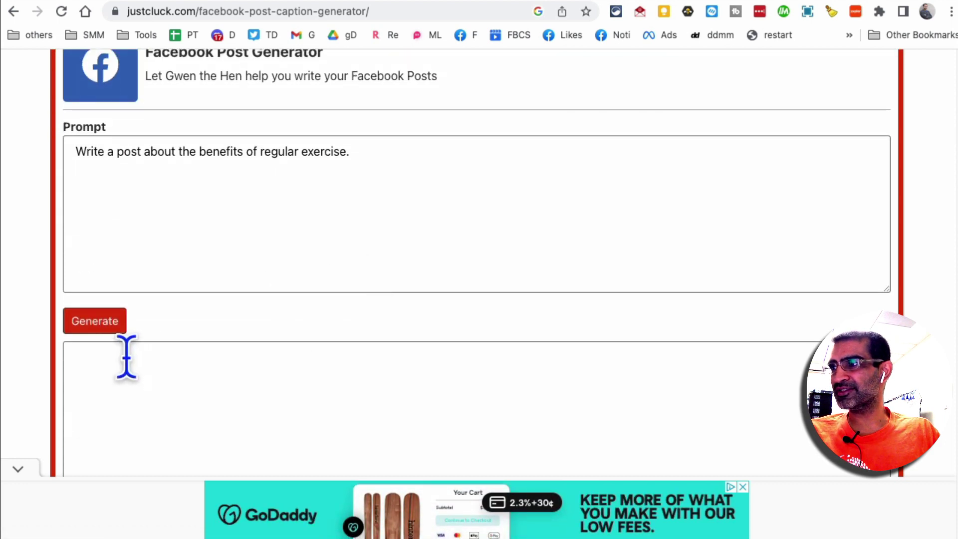
left_click(104, 326)
left_click(18, 474)
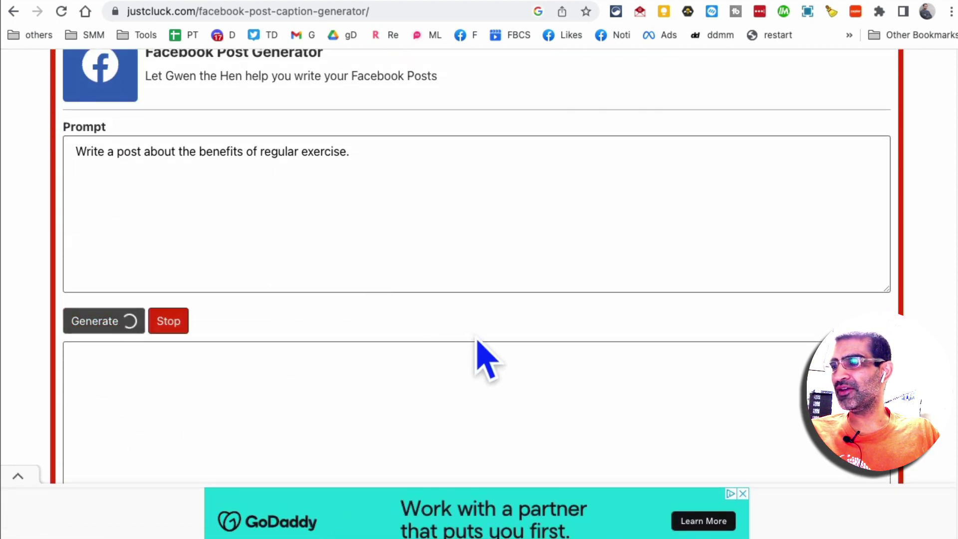
scroll(474, 331, "down", 2)
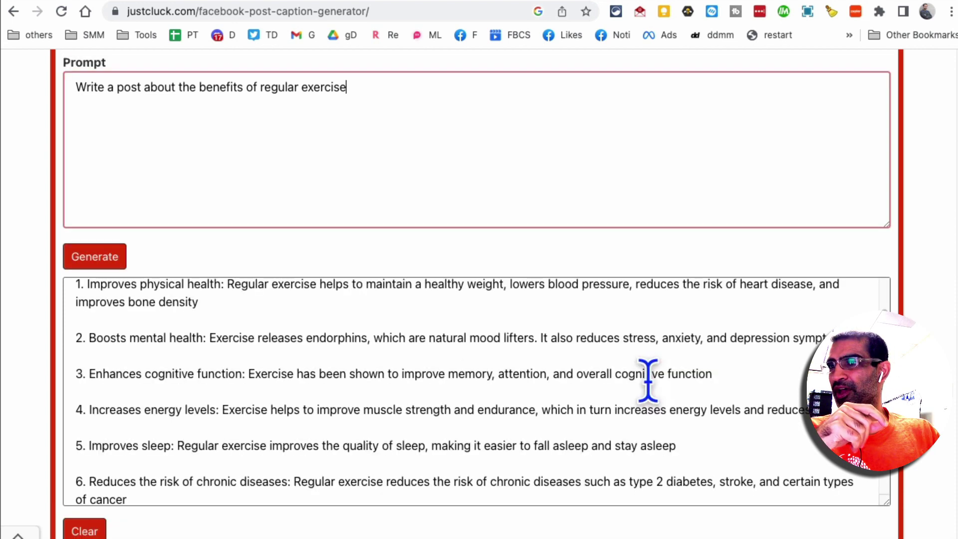
Step: Read through the seven-point exercise post, then switch to the Bard tab
scroll(645, 380, "up", 2)
left_click(386, 379)
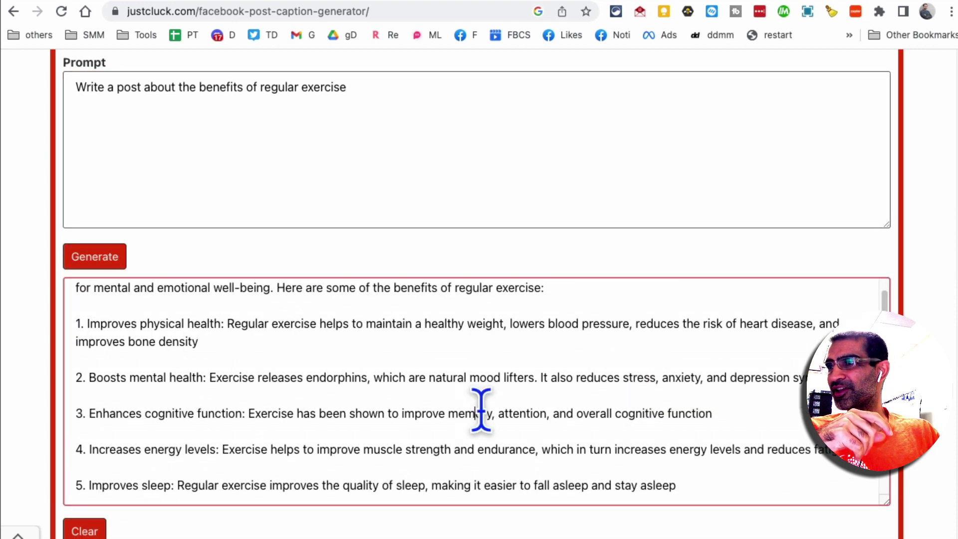
scroll(482, 408, "down", 5)
scroll(481, 409, "down", 2)
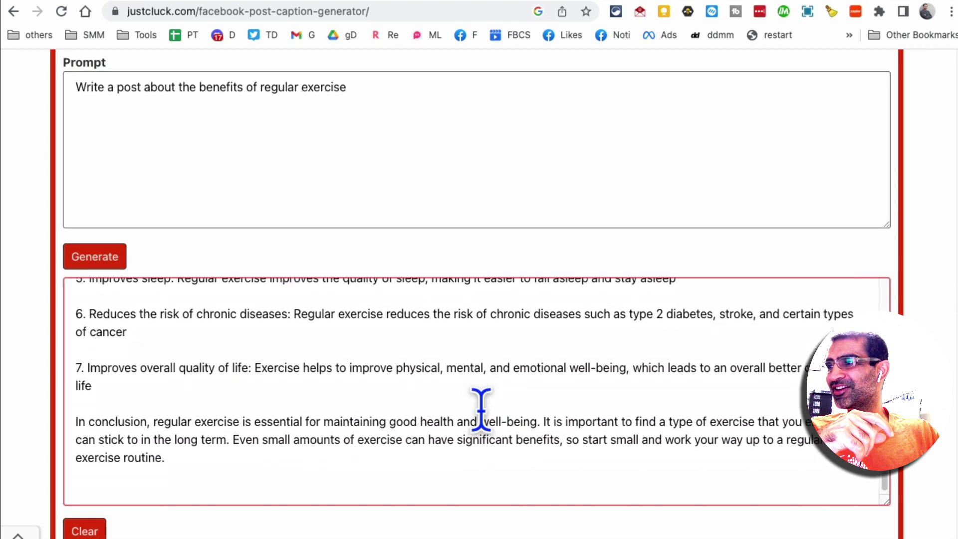
left_click_drag(226, 331, 387, 414)
left_click(408, 437)
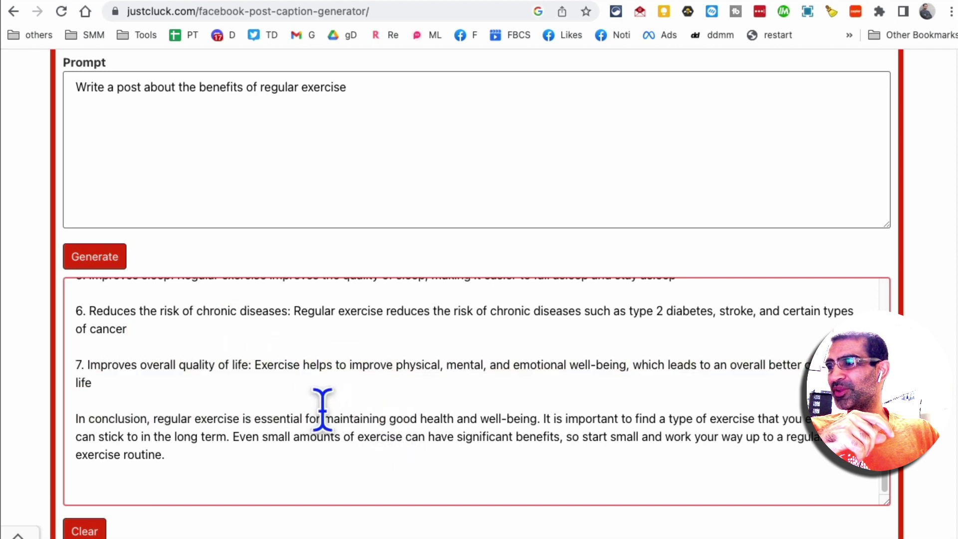
scroll(322, 409, "up", 1)
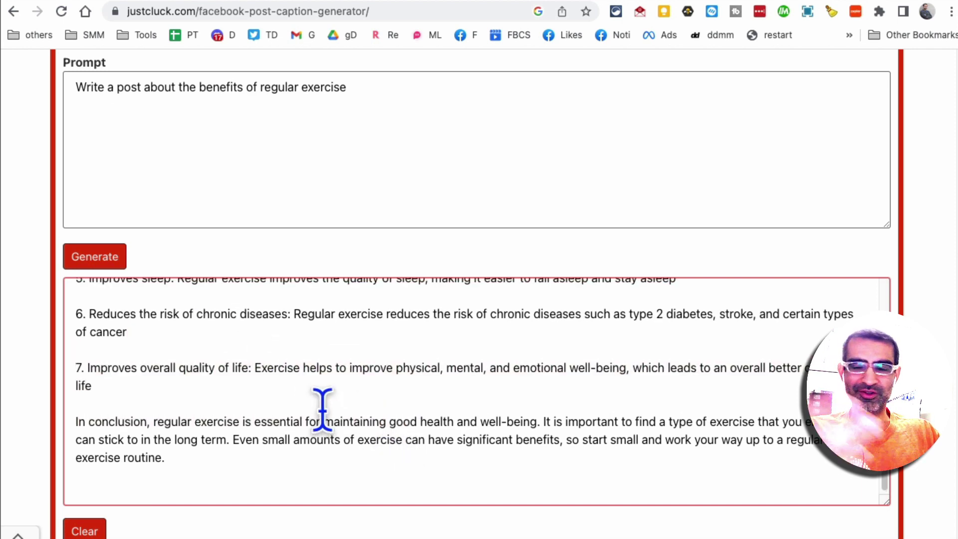
left_click(770, 2)
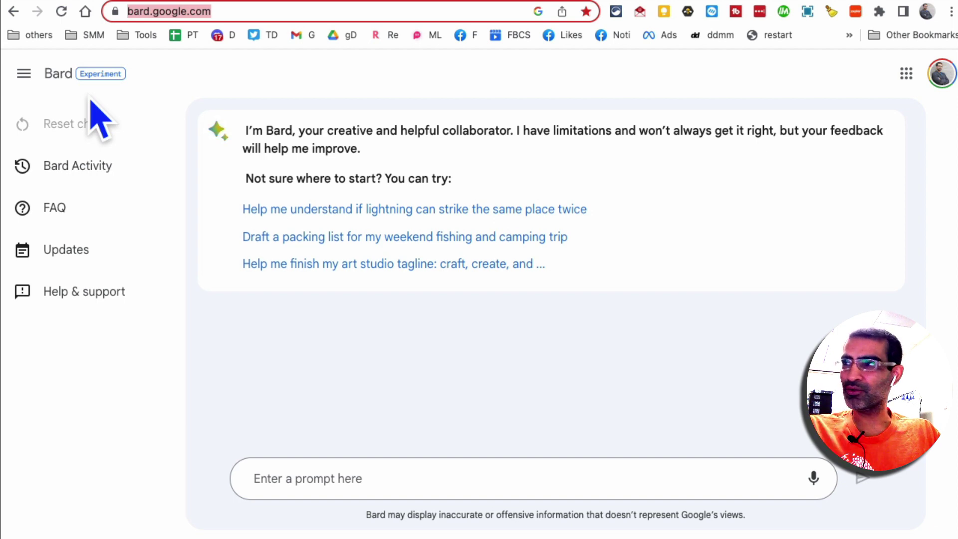
left_click(134, 11)
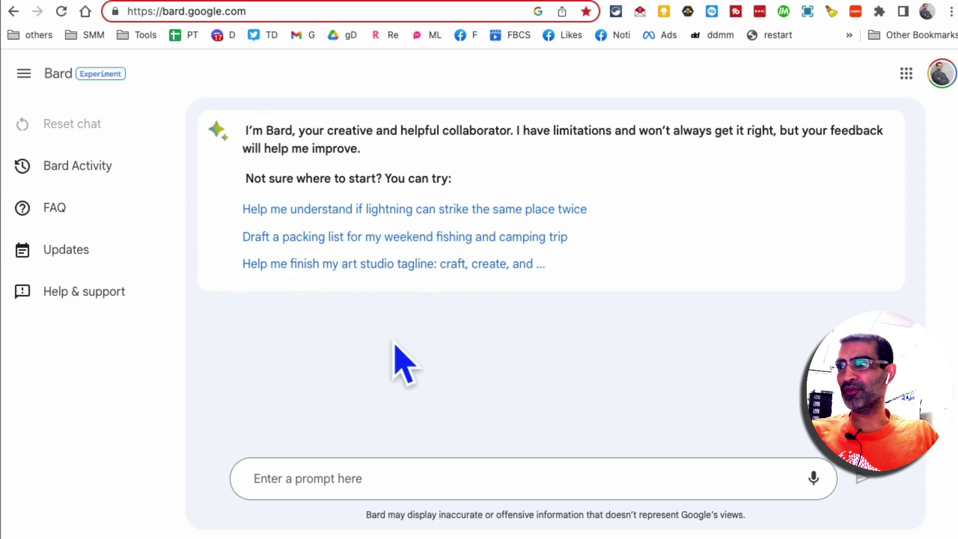
left_click(377, 477)
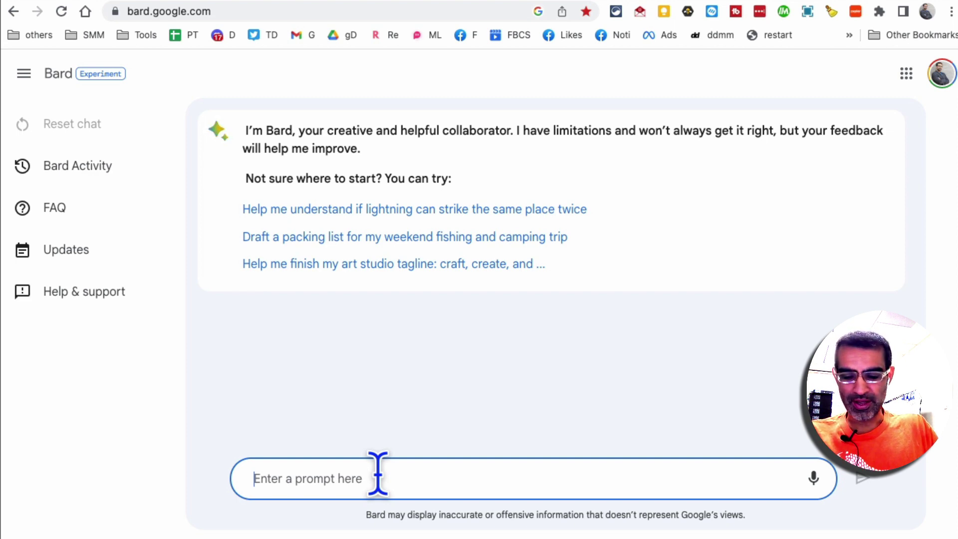
Step: Ask Bard to 'write me a facebook post about the benefits of self care?'
type("w")
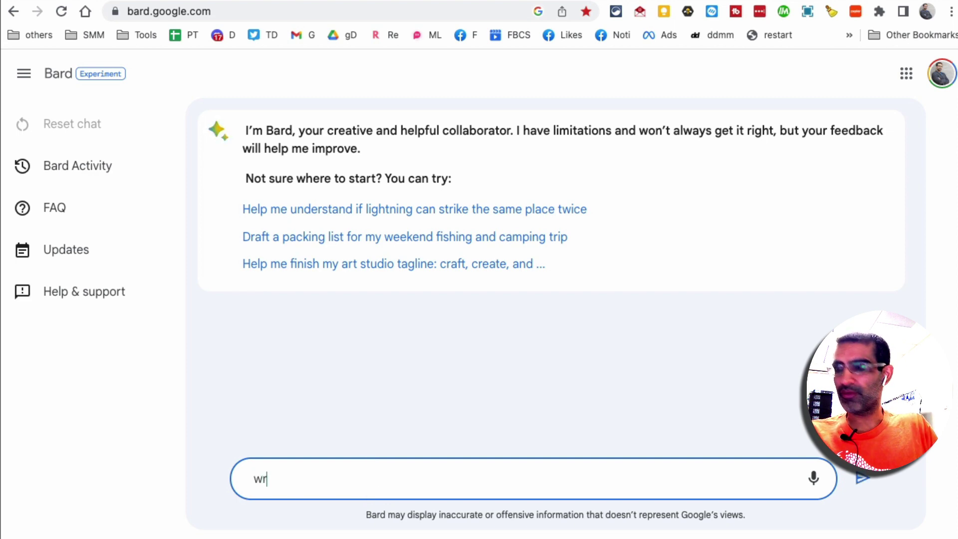
type("r")
key("BackSpace")
key("BackSpace")
type("wh")
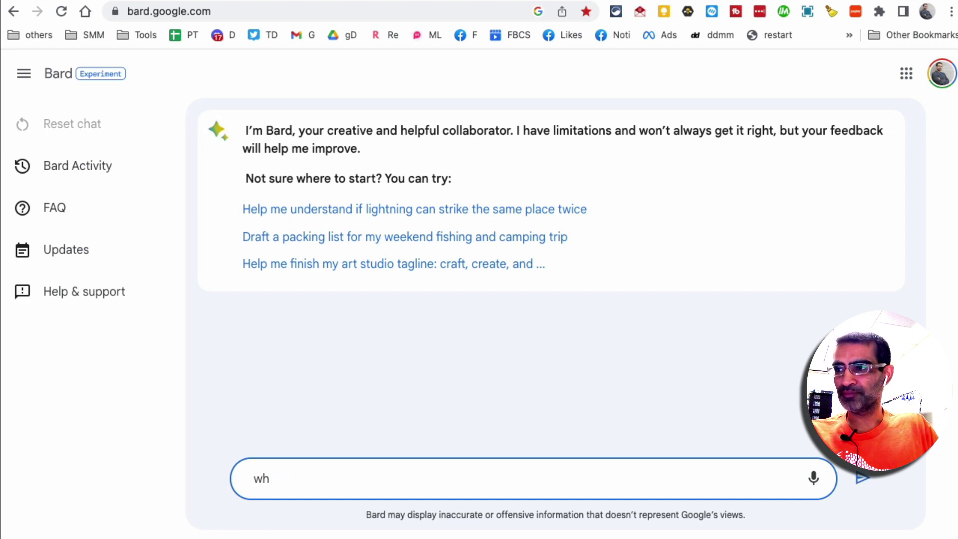
type("atwr")
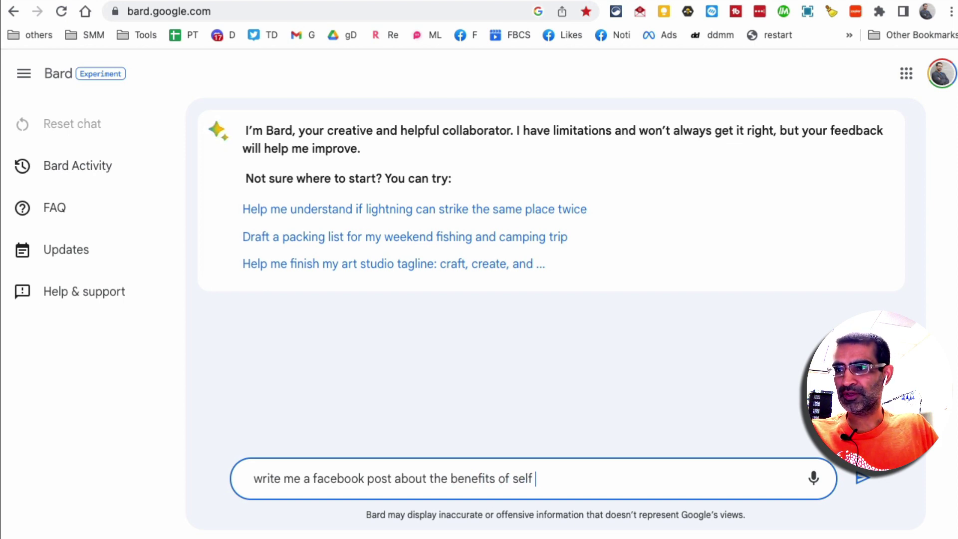
key("Return")
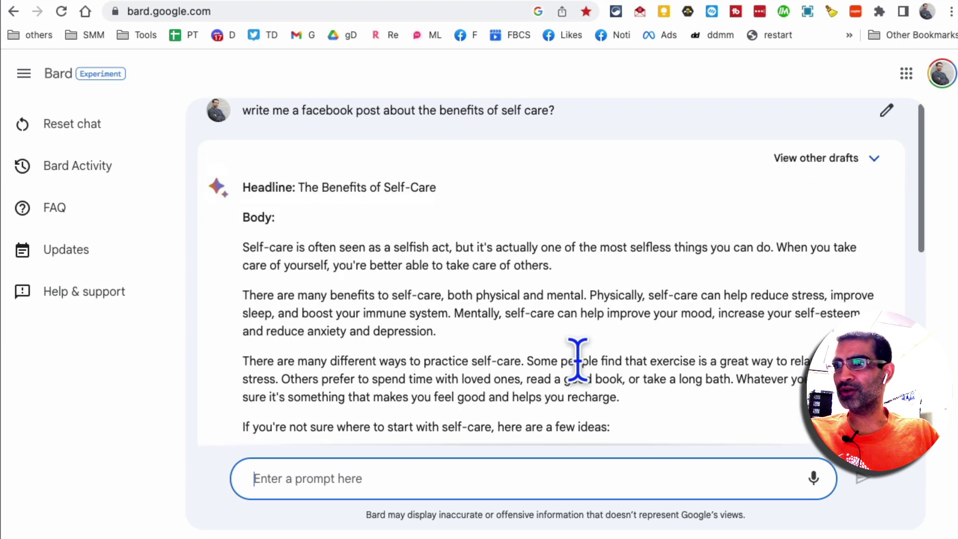
scroll(578, 359, "down", 1)
scroll(520, 253, "down", 3)
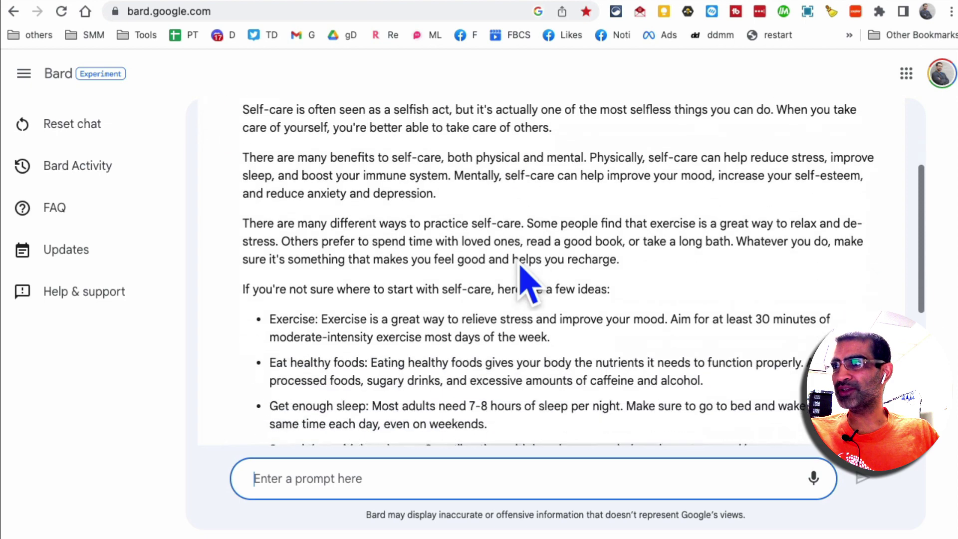
scroll(523, 269, "down", 3)
scroll(518, 256, "up", 7)
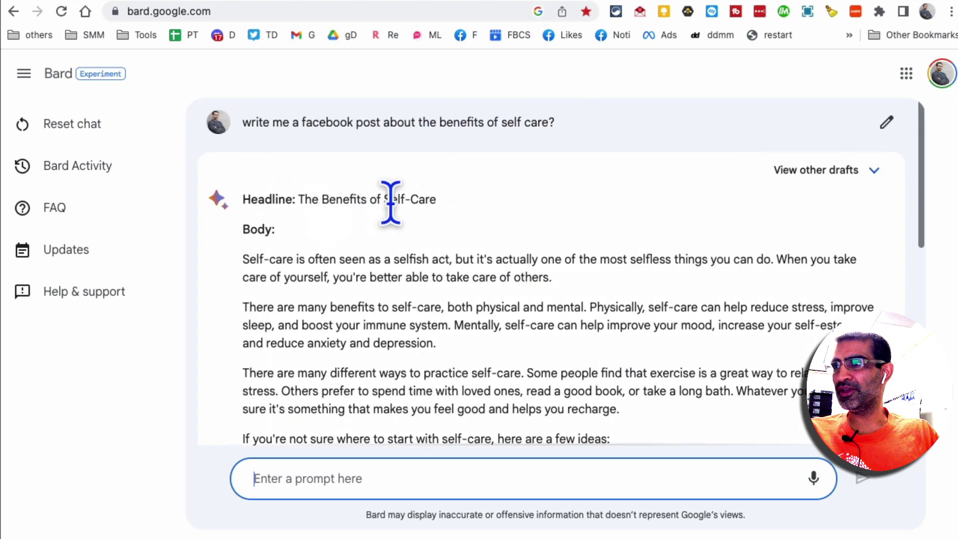
scroll(474, 261, "down", 8)
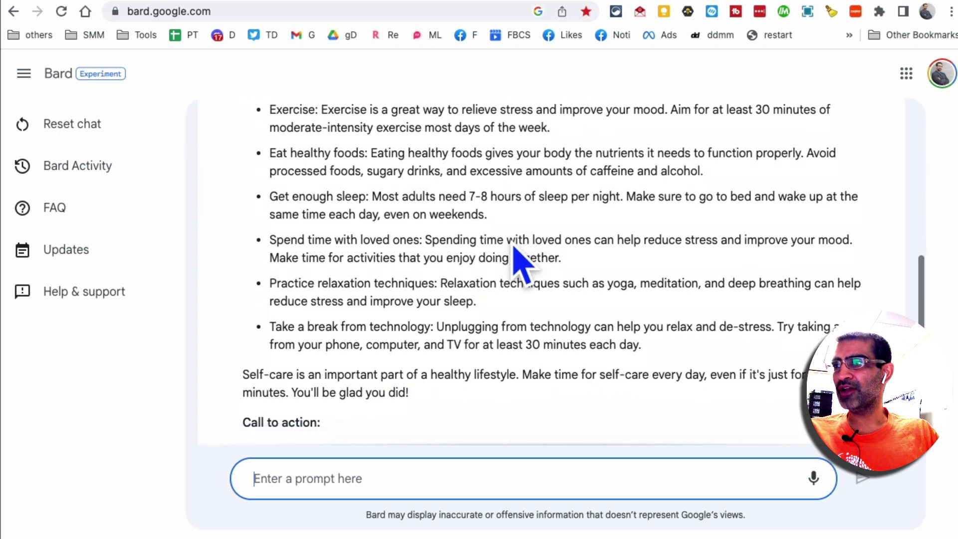
scroll(514, 249, "down", 2)
scroll(545, 235, "up", 6)
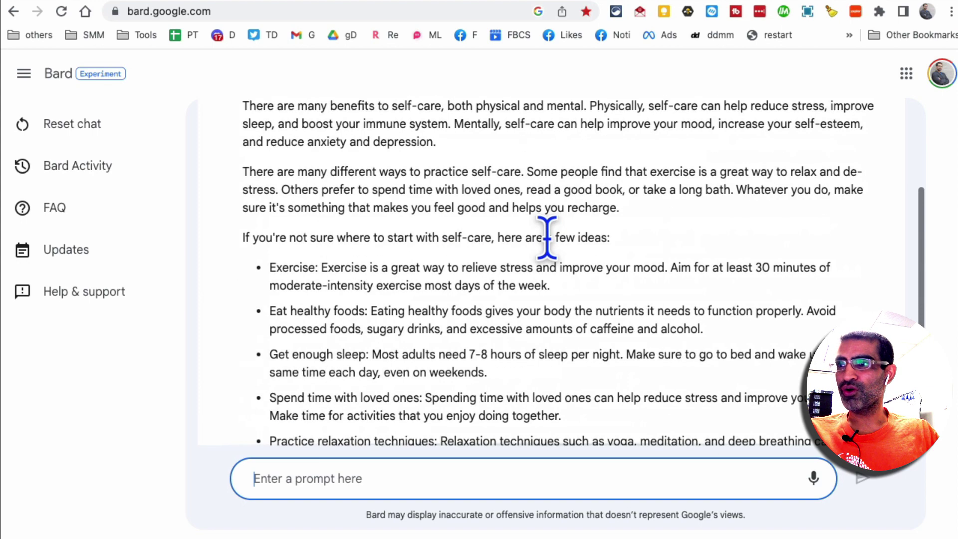
scroll(546, 237, "up", 5)
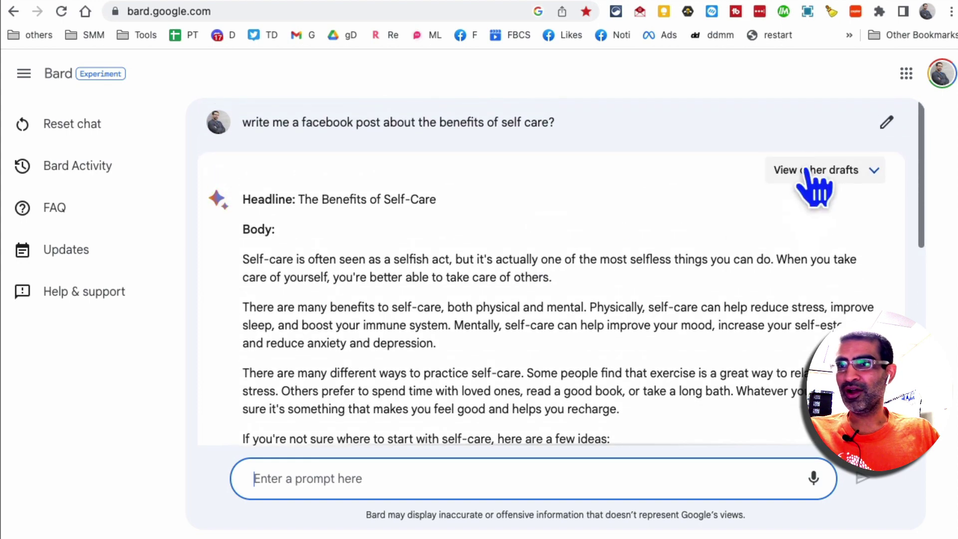
Step: Compare Bard's alternative drafts, settling on Draft 3 about self-care for mental health struggles
left_click(806, 171)
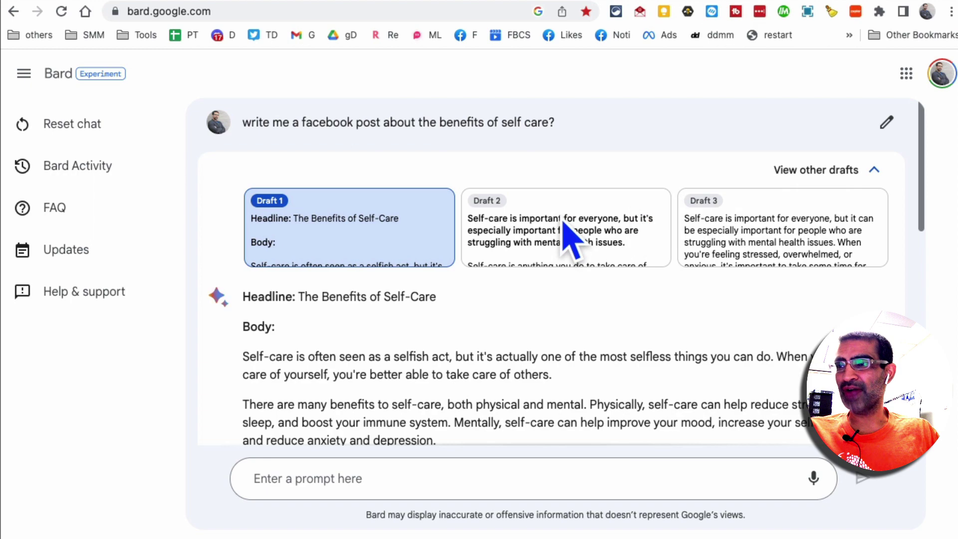
left_click(565, 224)
scroll(603, 334, "down", 4)
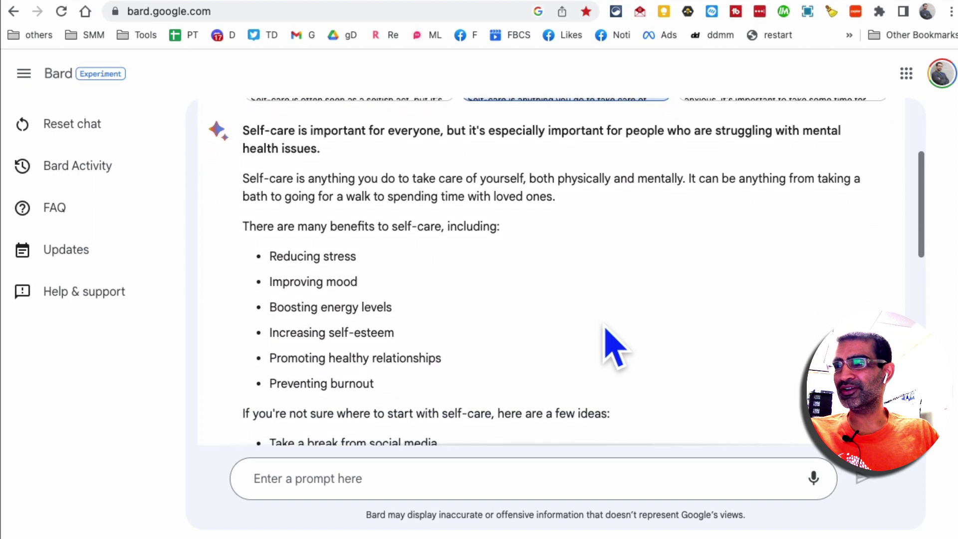
scroll(609, 349, "up", 5)
left_click(763, 242)
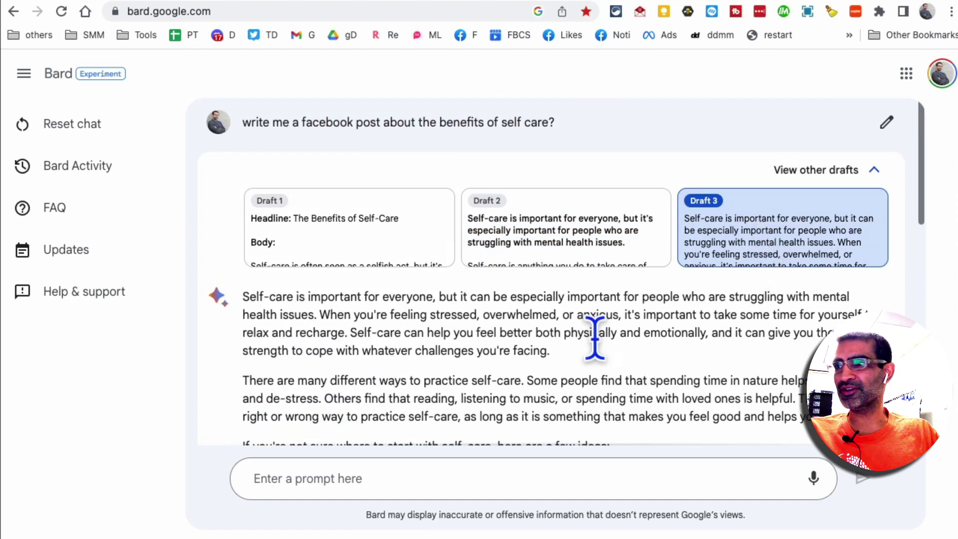
scroll(595, 339, "down", 10)
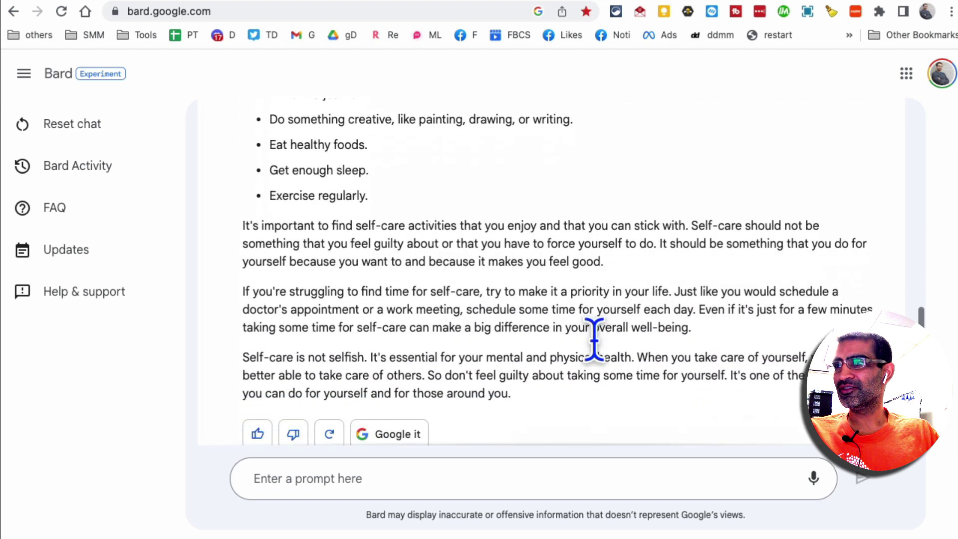
scroll(593, 342, "up", 10)
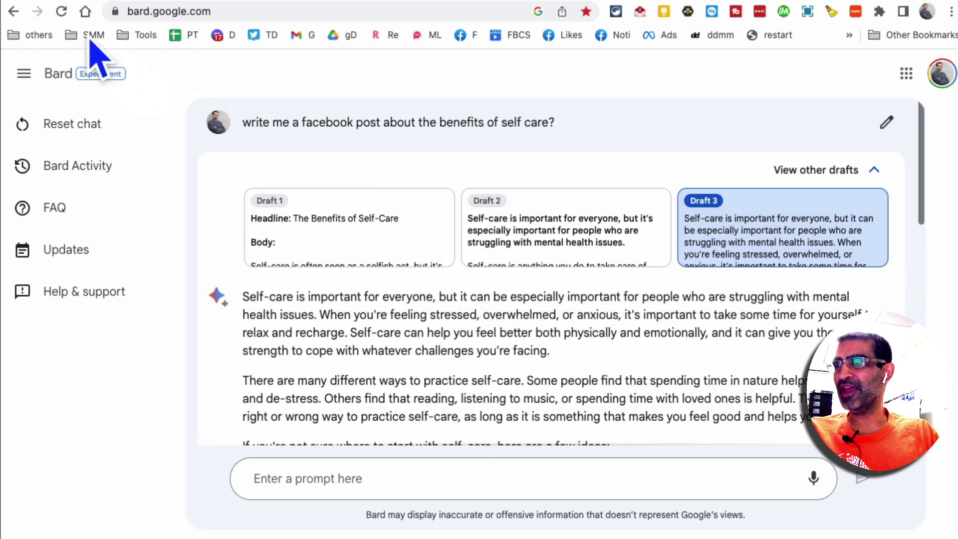